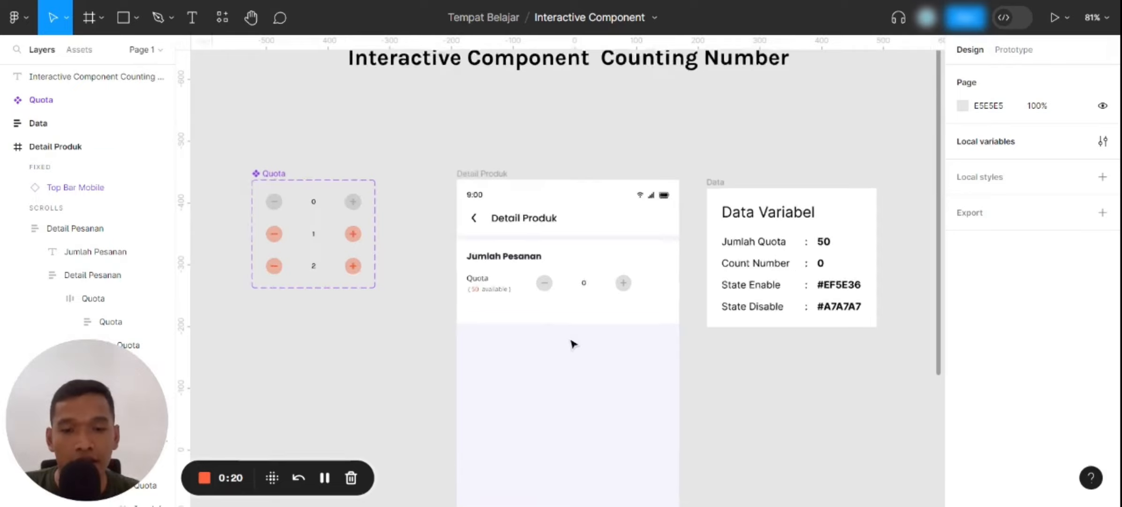
Examine the Quota component's three variants and the quantity row on the Detail Produk screen
scroll(571, 343, up, 3)
click(601, 248)
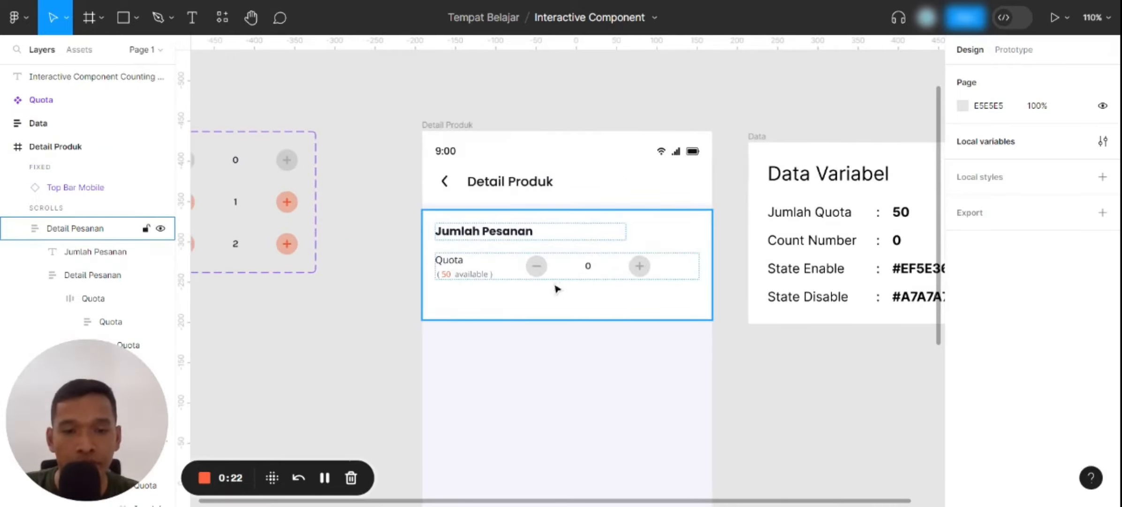
scroll(555, 300, down, 2)
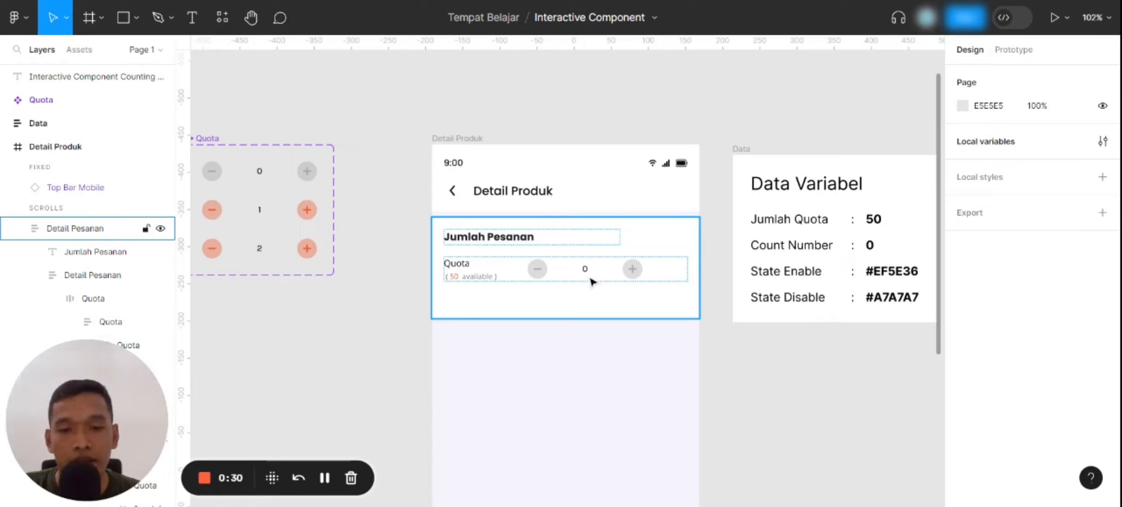
scroll(493, 279, left, 4)
scroll(448, 225, up, 3)
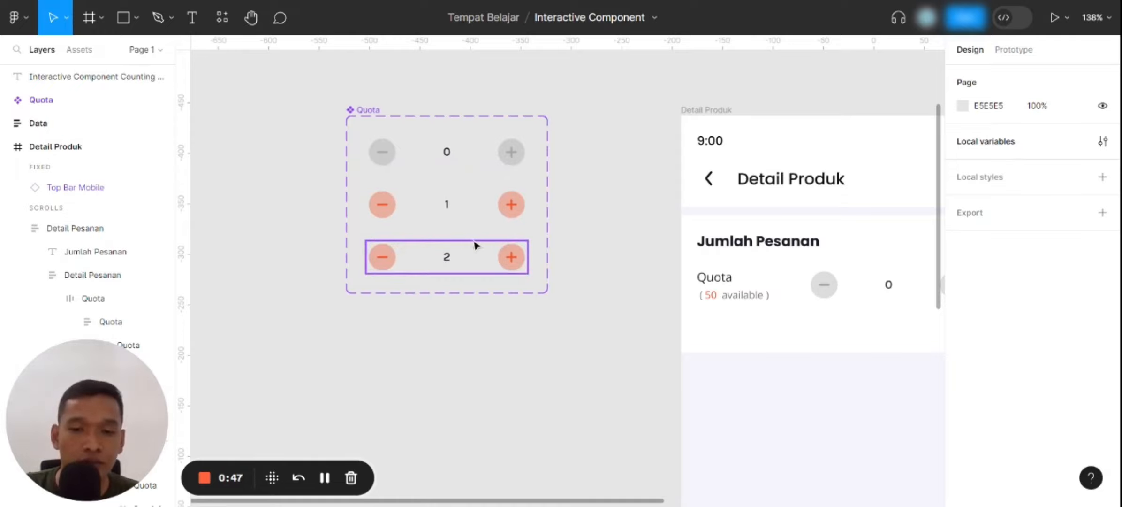
scroll(295, 250, down, 3)
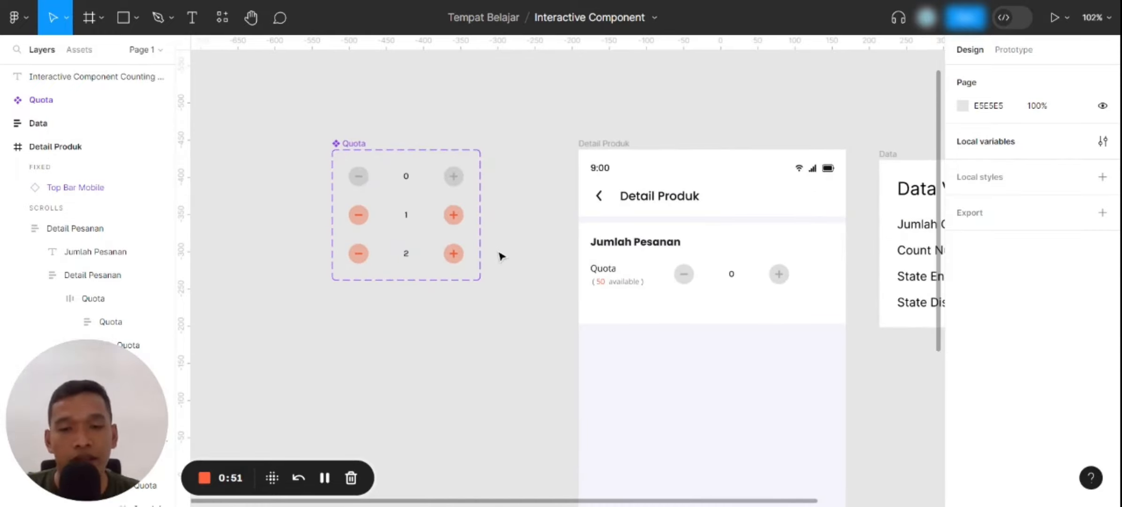
scroll(501, 255, right, 5)
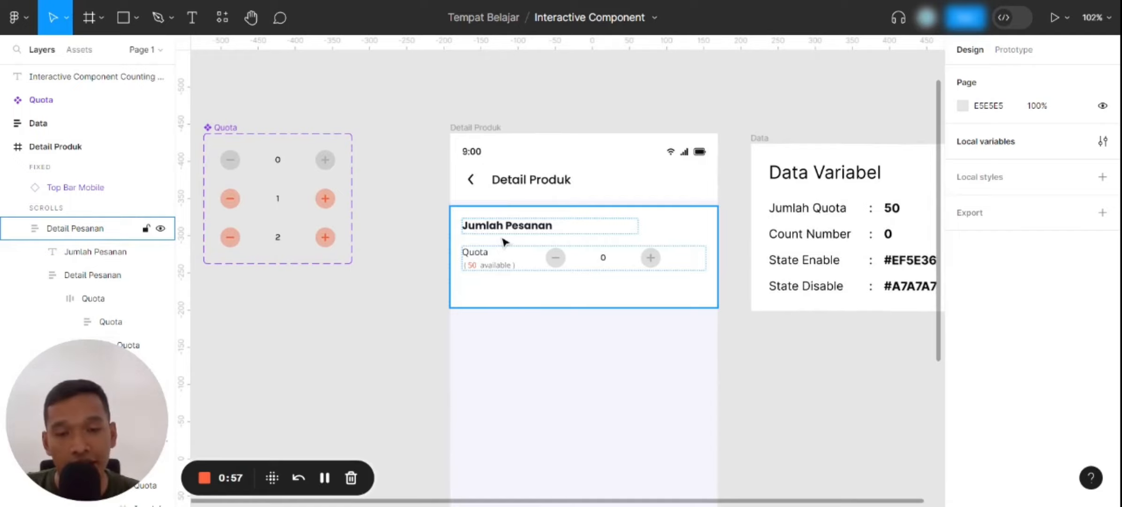
scroll(640, 281, up, 5)
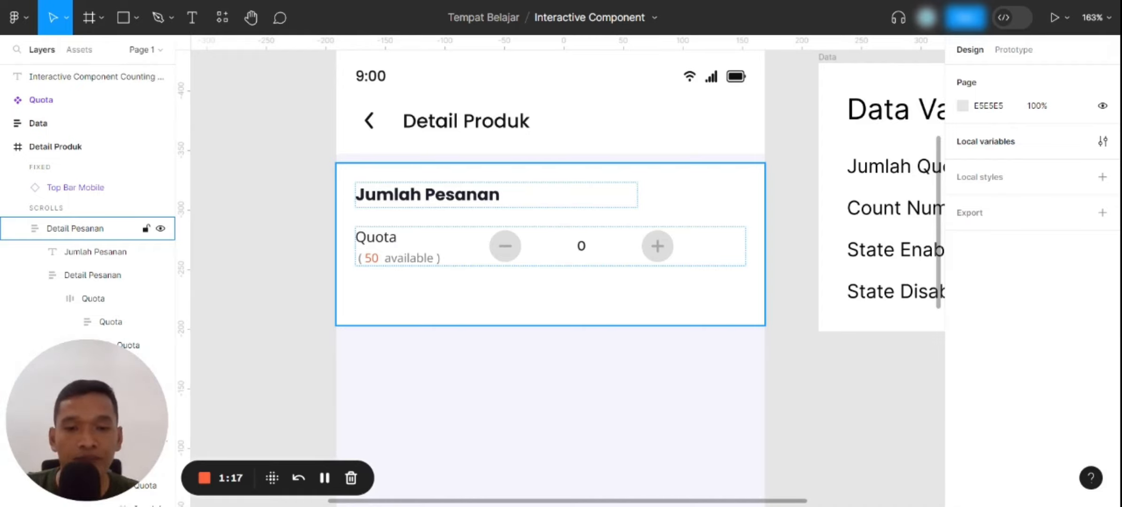
scroll(425, 291, down, 5)
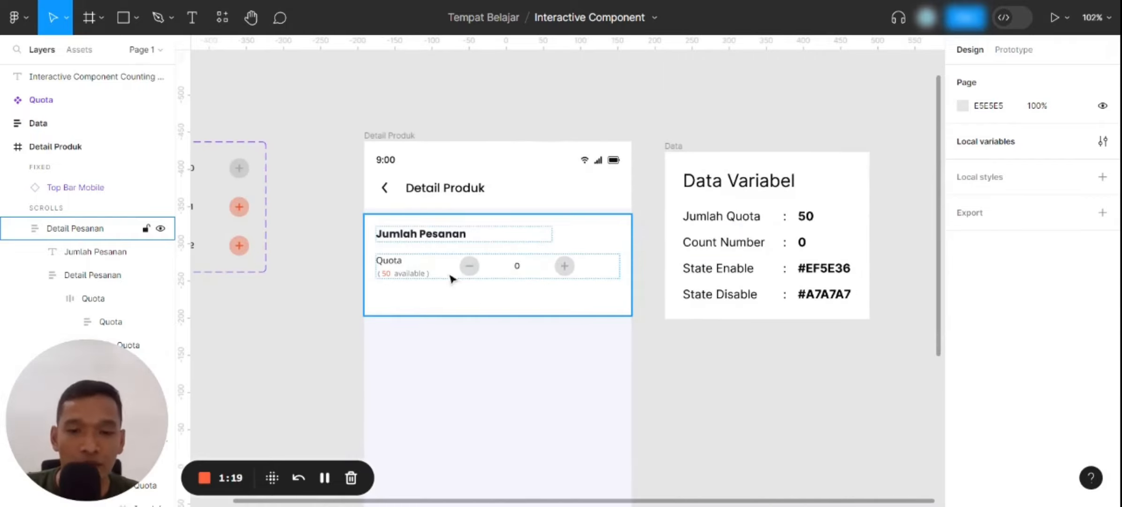
scroll(465, 282, down, 2)
scroll(486, 291, down, 3)
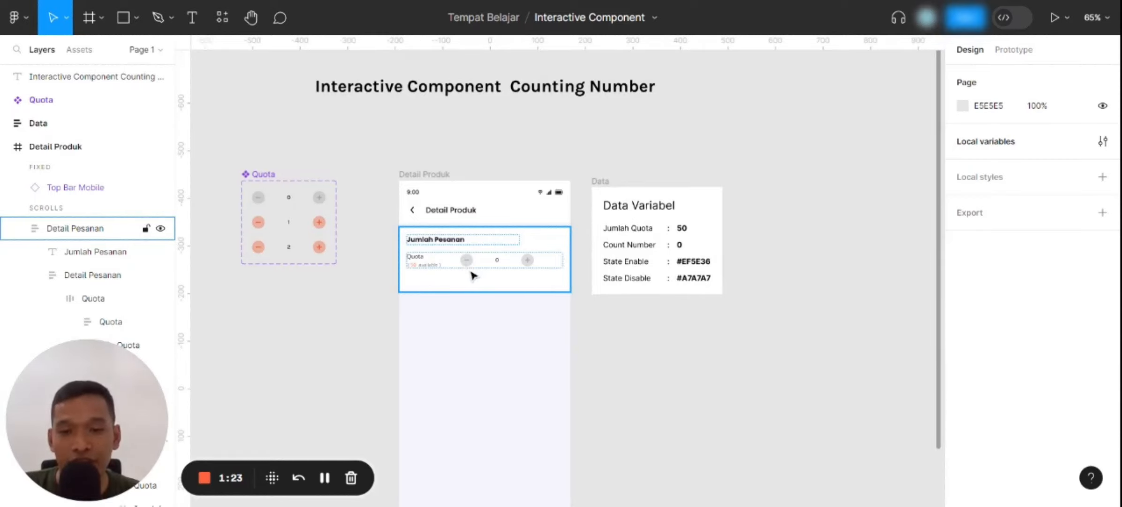
scroll(496, 262, up, 3)
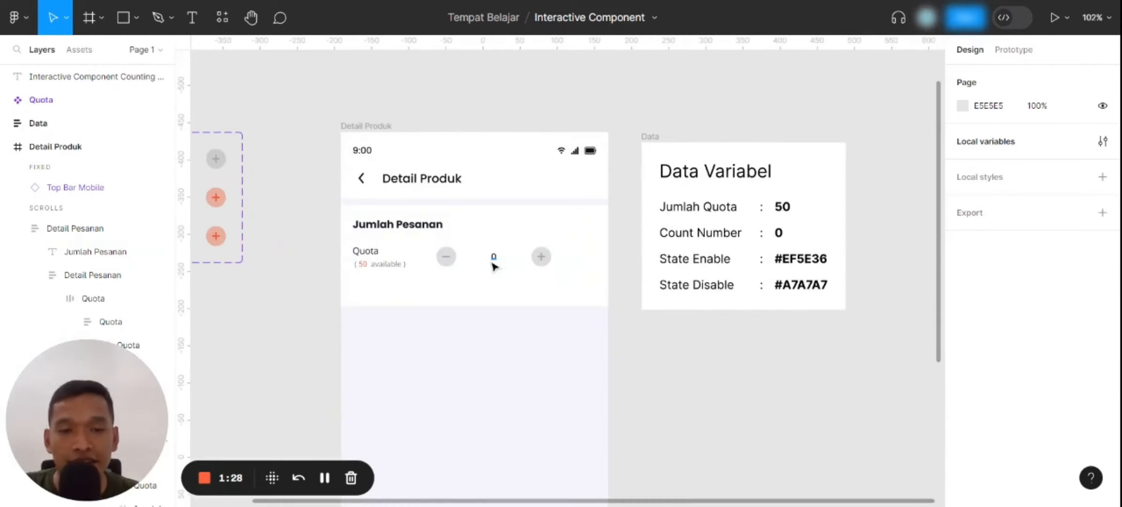
Examine the Data Variabel list and inspect the matching quota and counter texts on the Detail Produk screen
drag(651, 252, 490, 240)
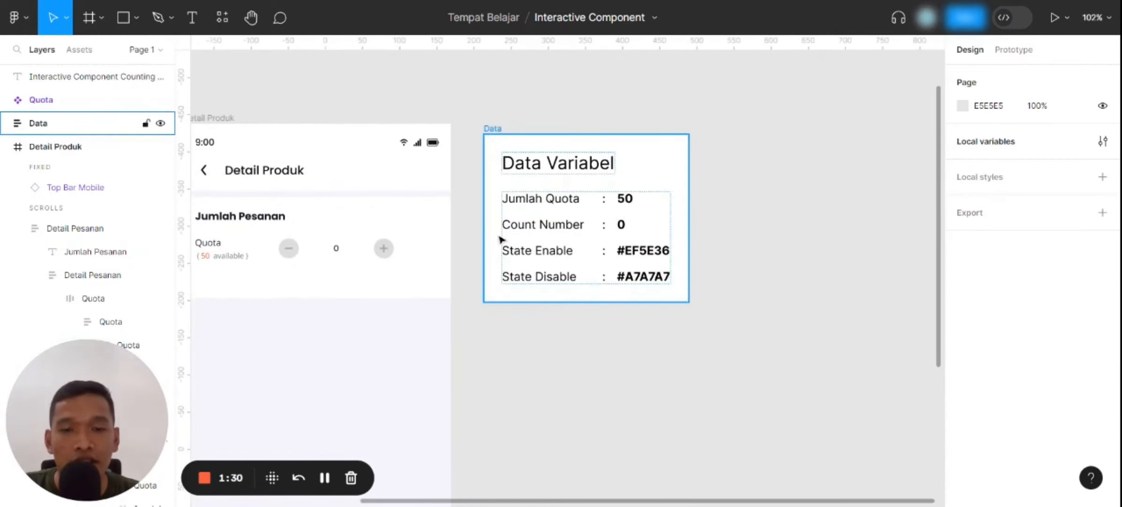
scroll(681, 363, left, 5)
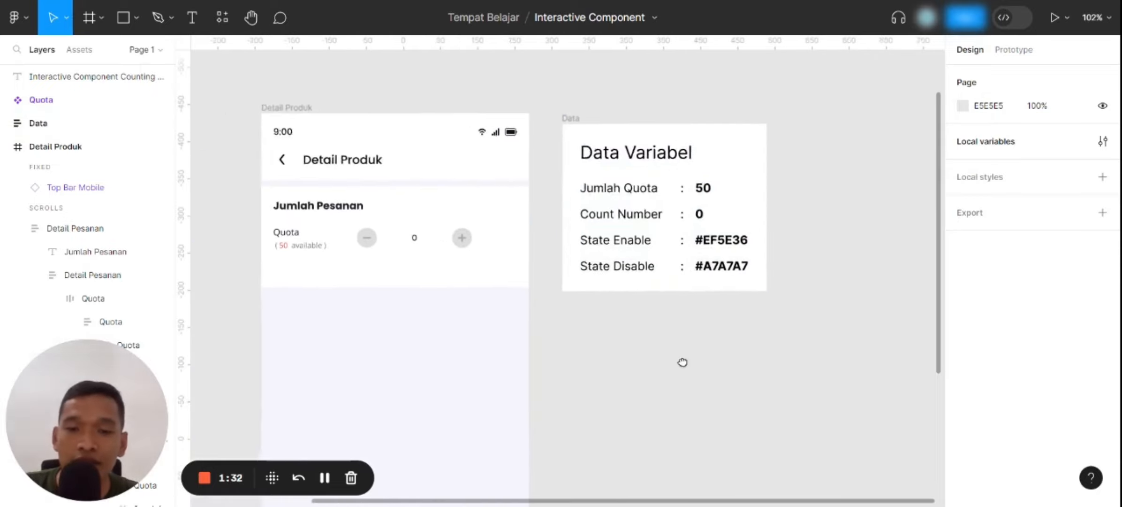
scroll(686, 350, up, 2)
scroll(685, 352, up, 1)
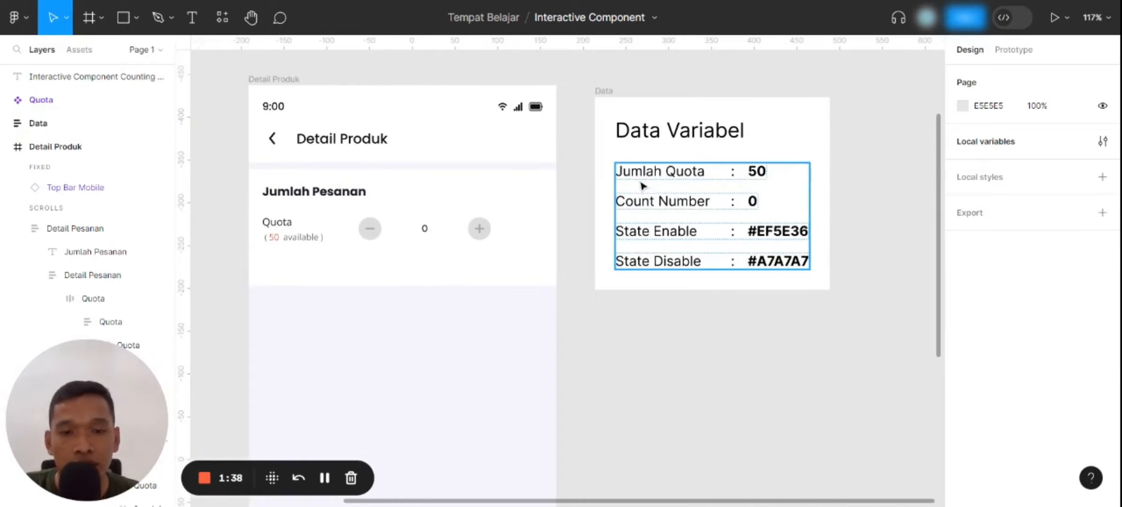
scroll(277, 245, up, 3)
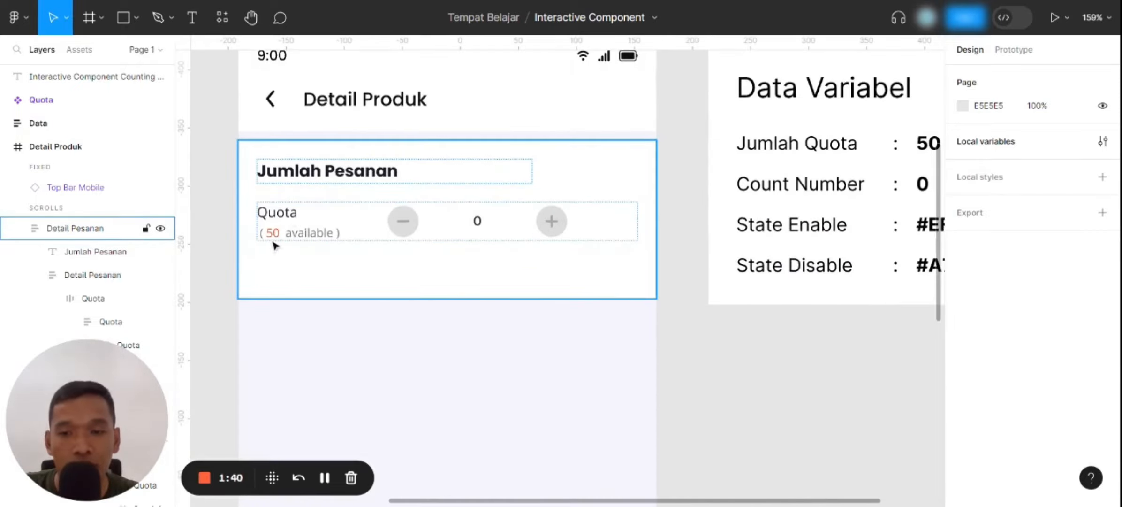
scroll(464, 197, down, 2)
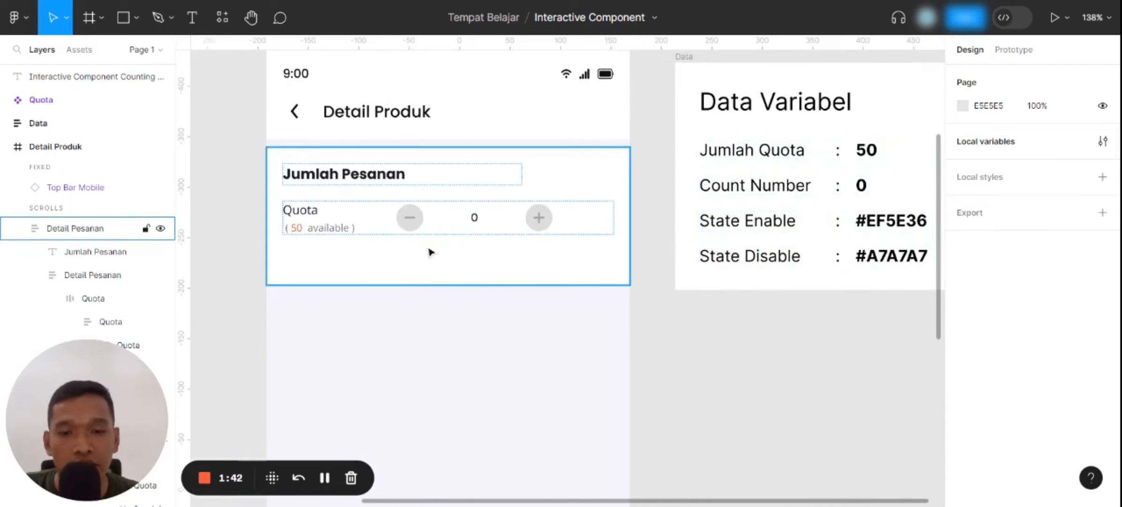
double_click(477, 226)
double_click(477, 226)
double_click(477, 226)
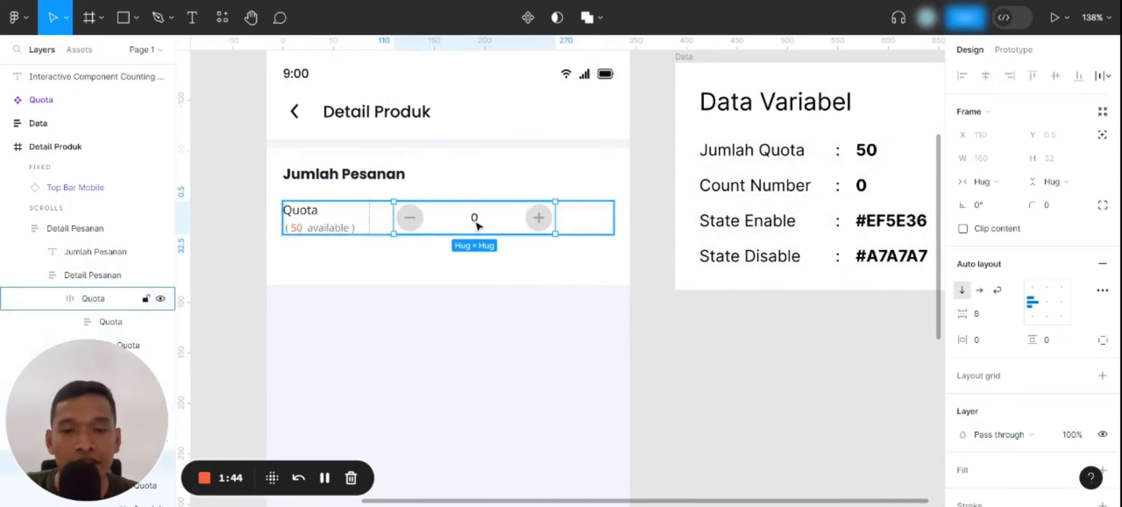
double_click(478, 226)
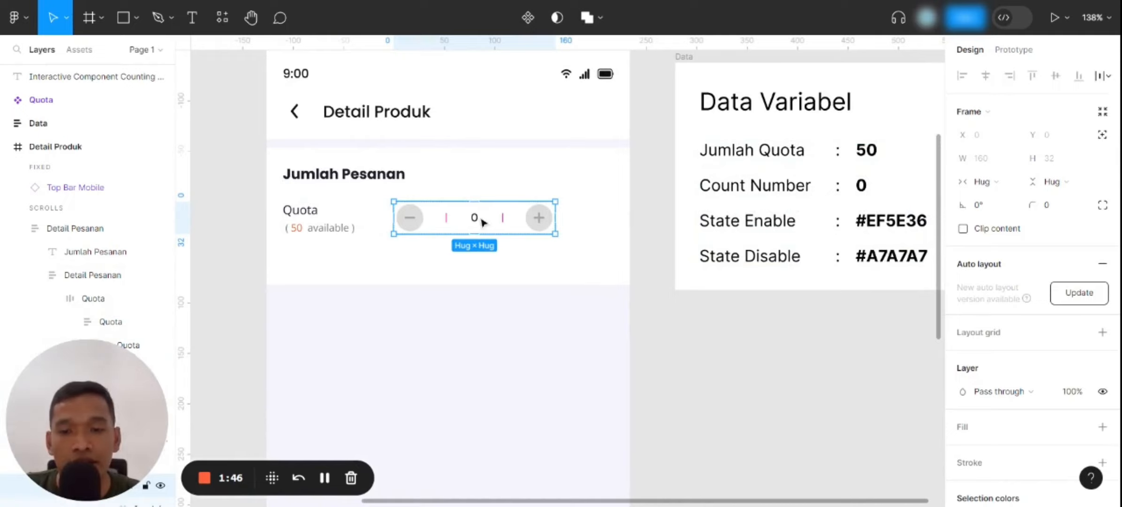
double_click(482, 219)
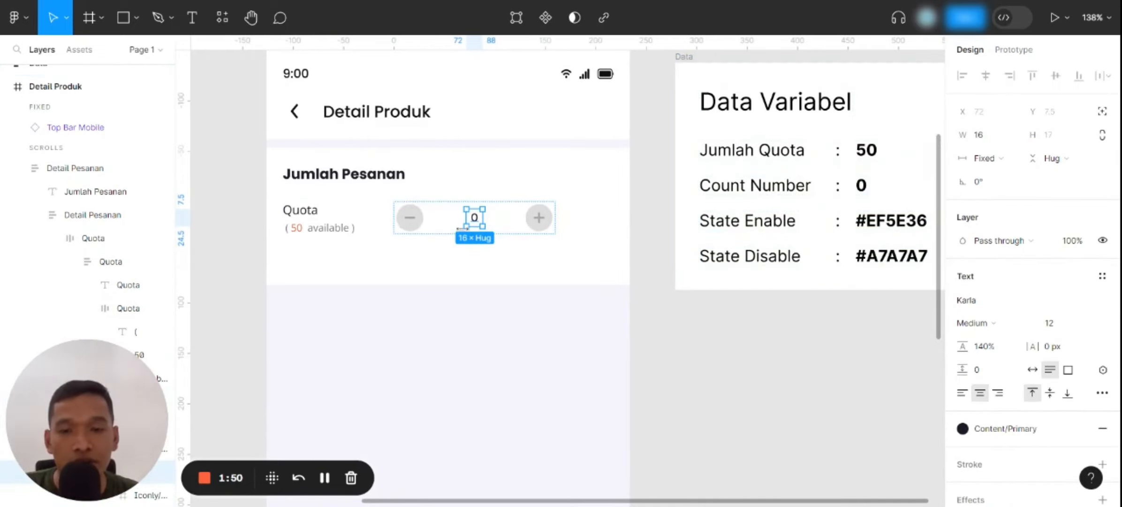
scroll(394, 236, down, 1)
click(678, 361)
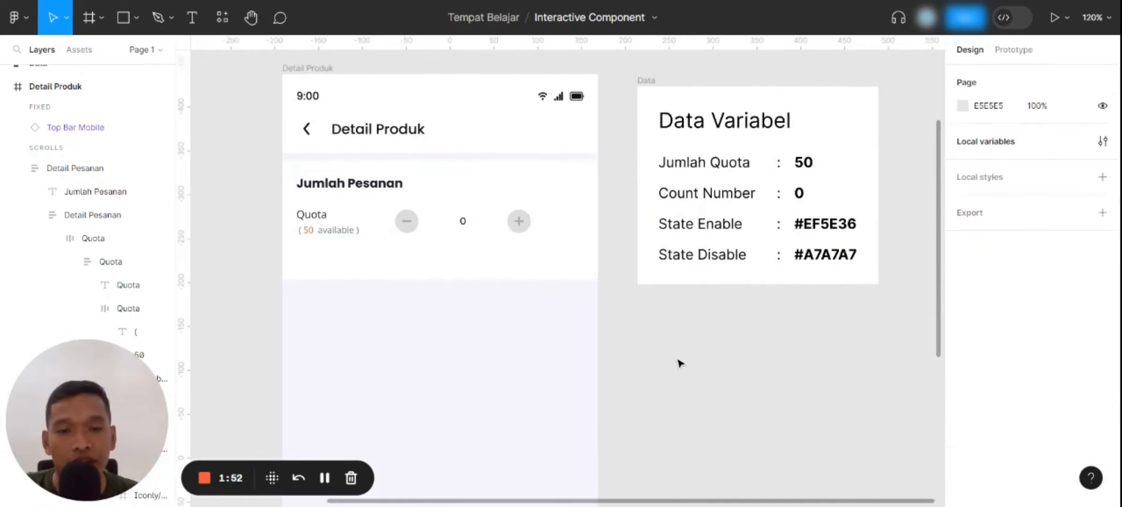
Review the file's local variables and compare their names and values with the Data Variabel list
drag(718, 308, 583, 331)
drag(563, 391, 631, 371)
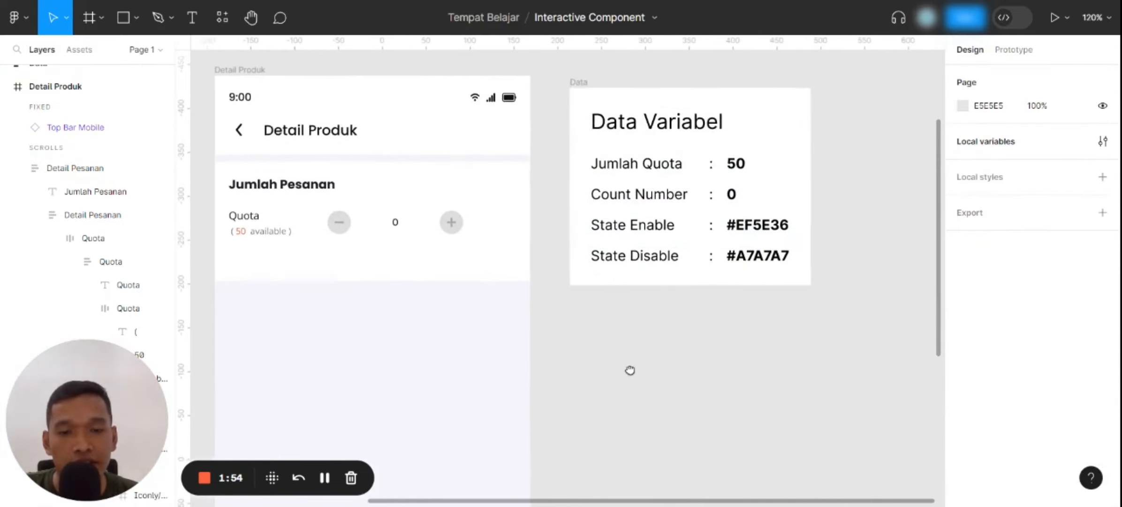
click(1102, 141)
scroll(439, 128, down, 5)
drag(467, 153, 360, 193)
scroll(406, 200, up, 5)
scroll(365, 207, up, 3)
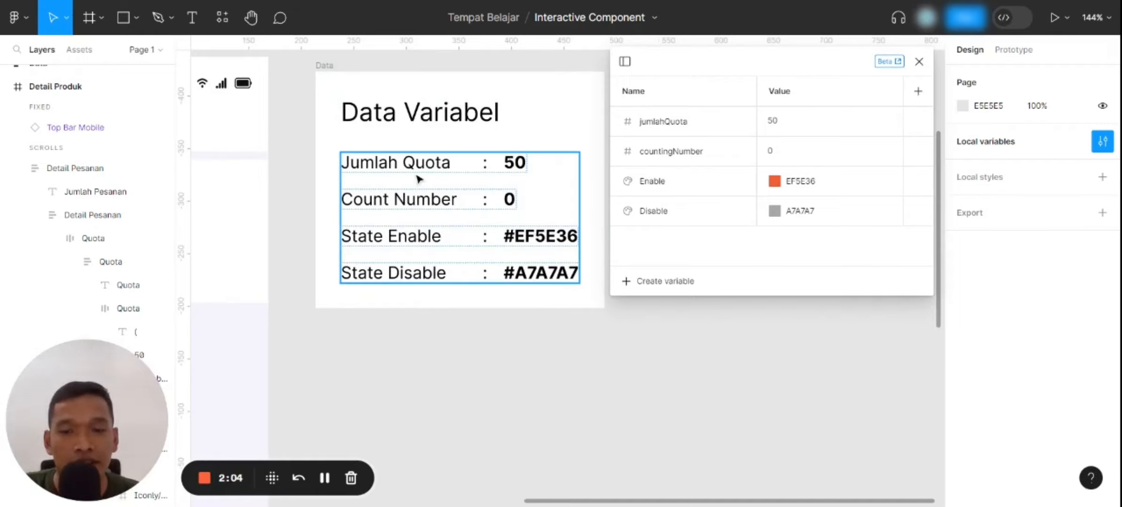
click(786, 124)
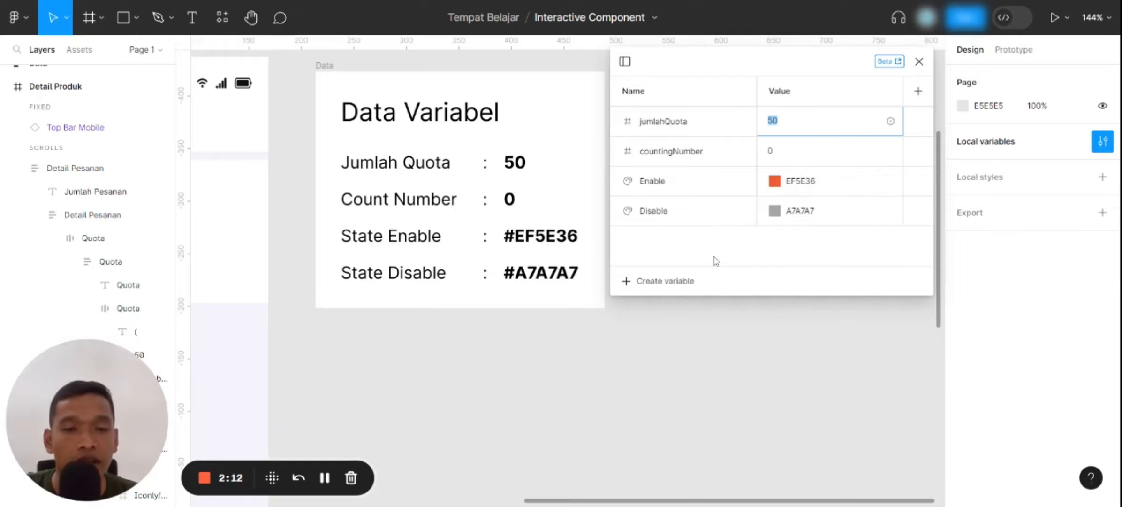
click(918, 62)
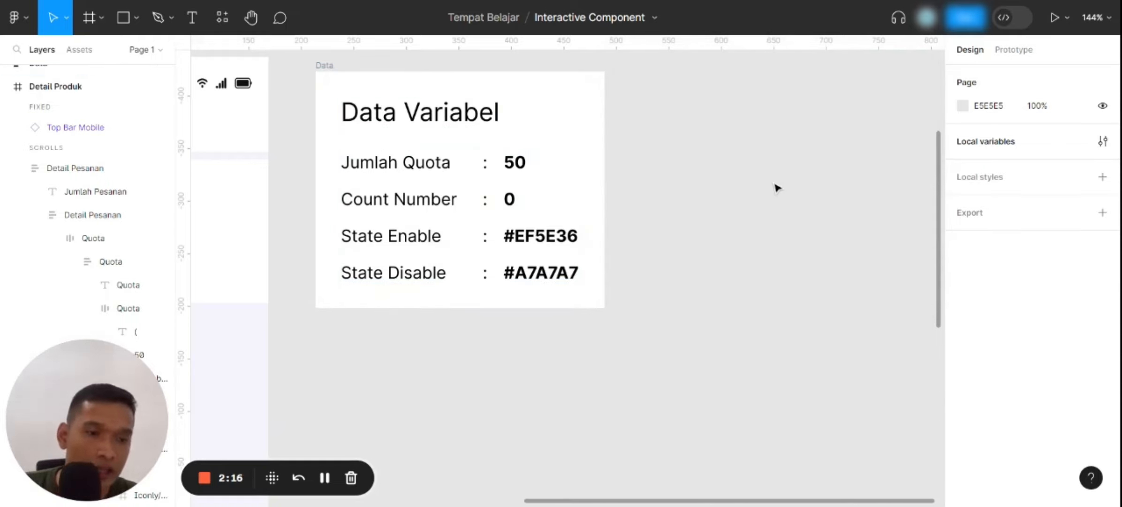
Bind the orange quota number in the "available" label under Quota to the jumlahQuota variable
scroll(846, 192, down, 5)
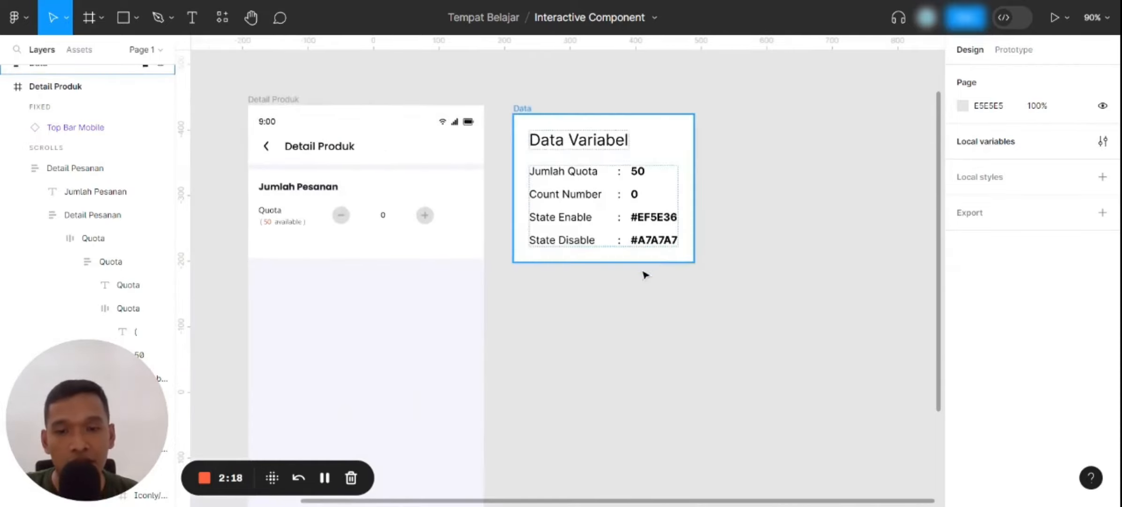
scroll(644, 273, left, 2)
scroll(422, 256, up, 4)
click(333, 223)
scroll(328, 218, up, 1)
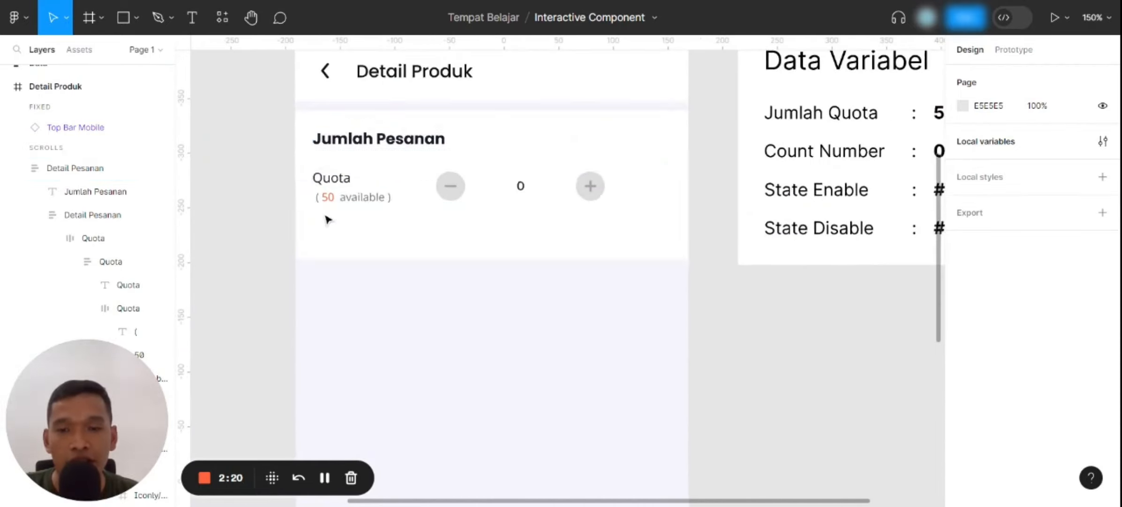
scroll(350, 248, down, 3)
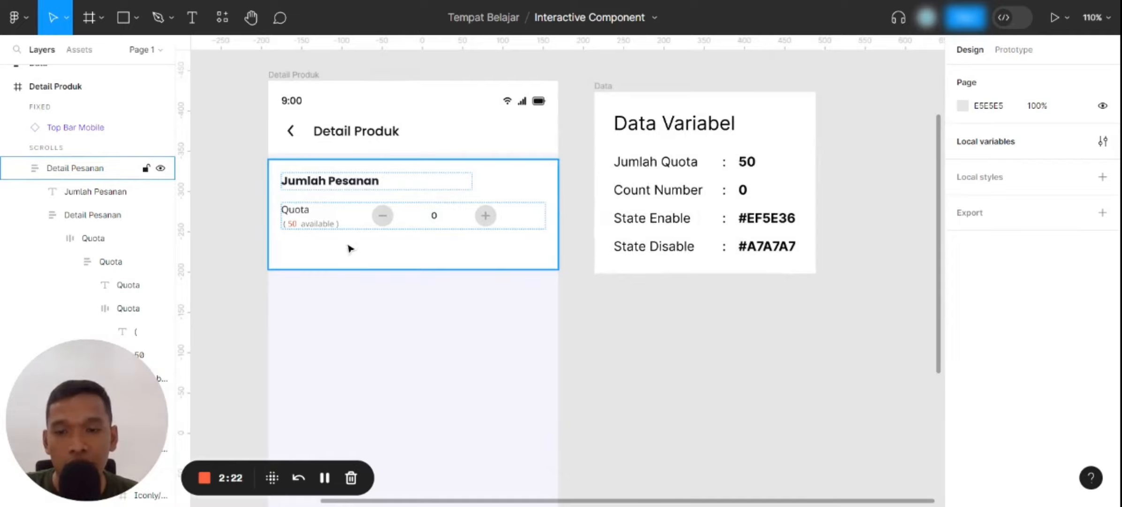
double_click(300, 225)
double_click(293, 224)
double_click(291, 224)
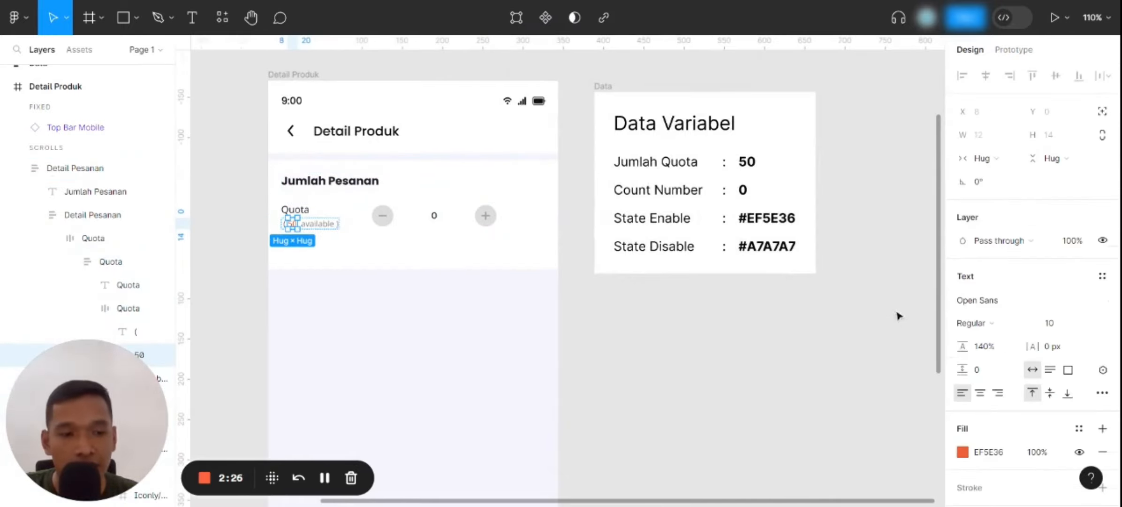
scroll(1009, 333, down, 3)
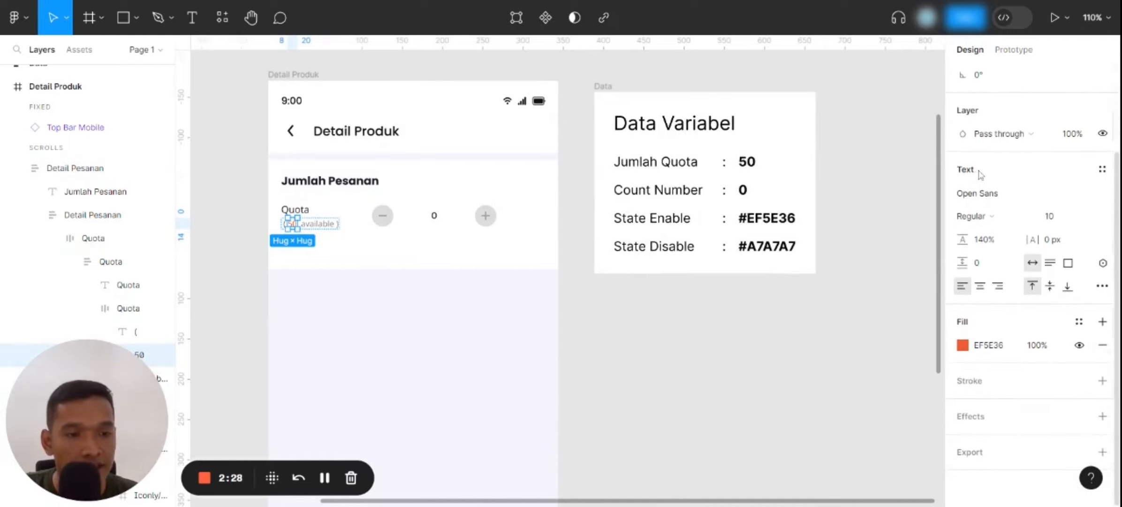
click(1103, 263)
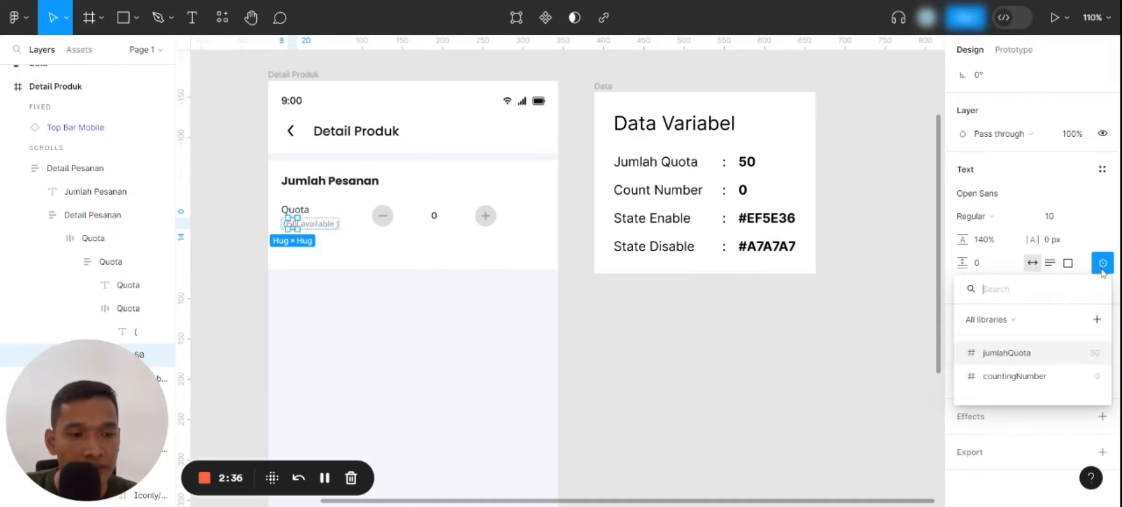
click(1051, 351)
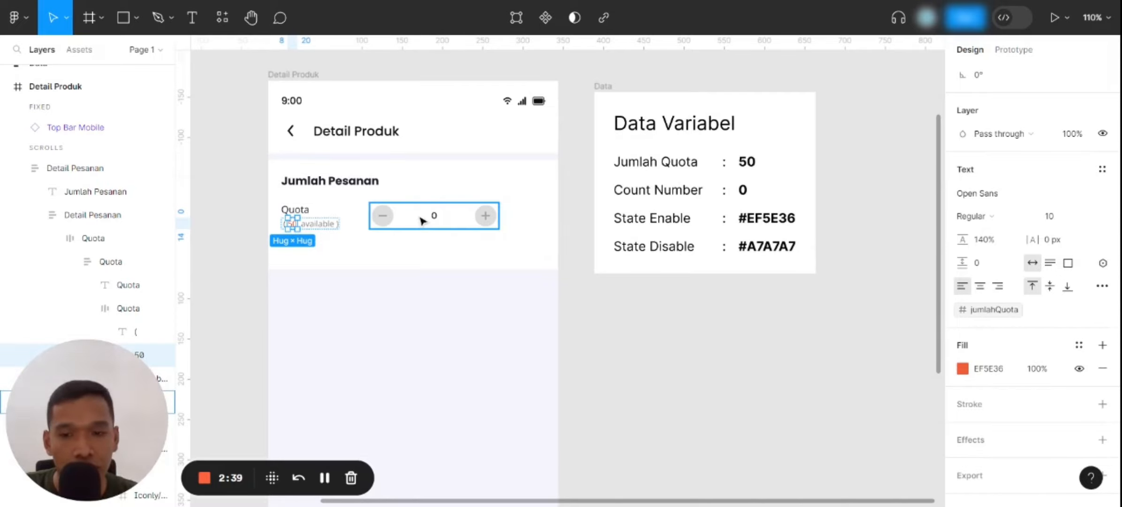
Bind the counter text between the minus and plus buttons to the countingNumber variable
scroll(420, 219, up, 1)
double_click(435, 216)
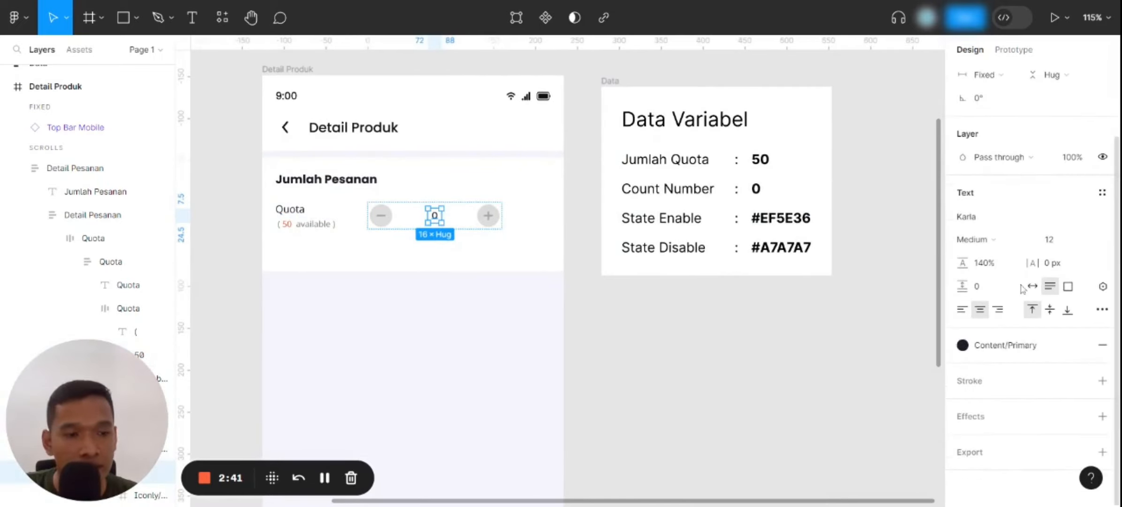
click(1103, 286)
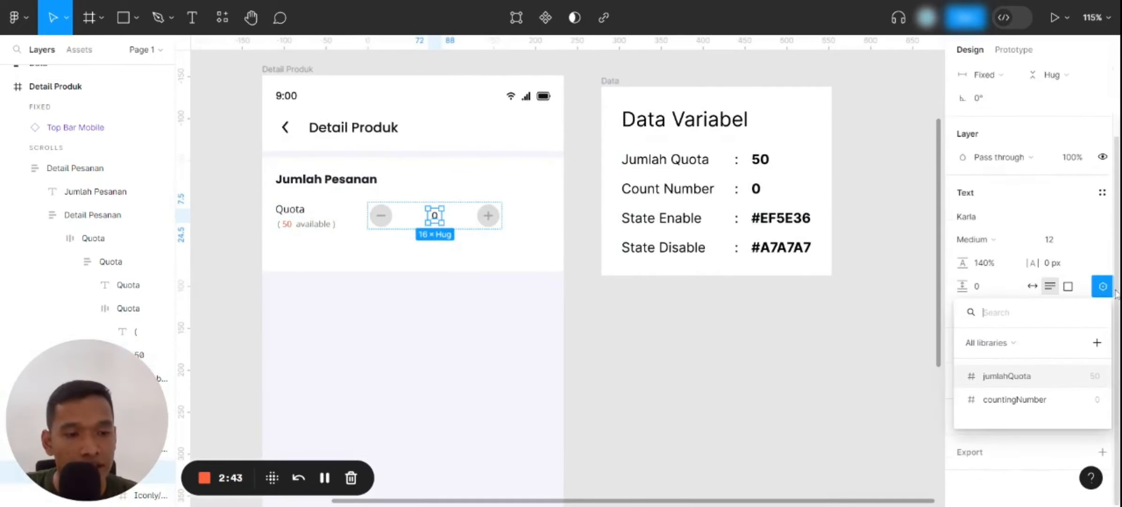
click(1023, 398)
click(677, 329)
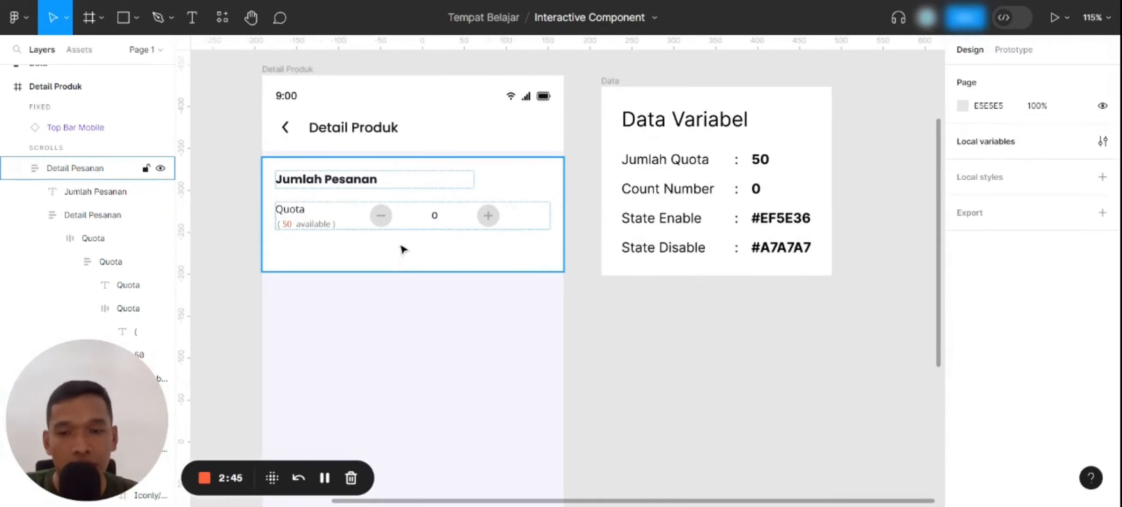
Bind the shared grey colour of the minus and plus buttons beside the counter to the Disable colour variable
scroll(403, 238, up, 1)
double_click(387, 225)
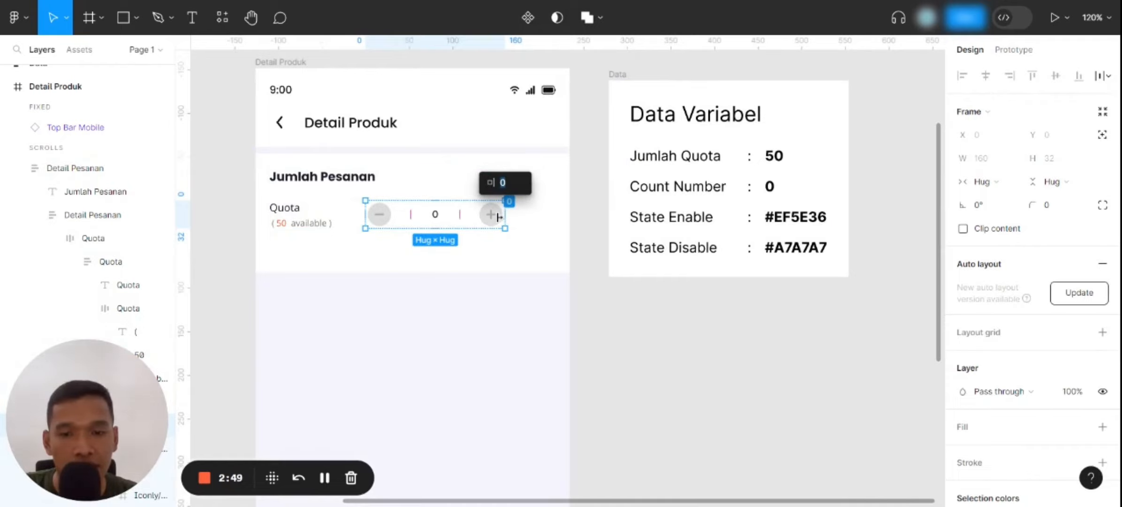
click(490, 216)
shift+click(378, 214)
scroll(1040, 380, down, 3)
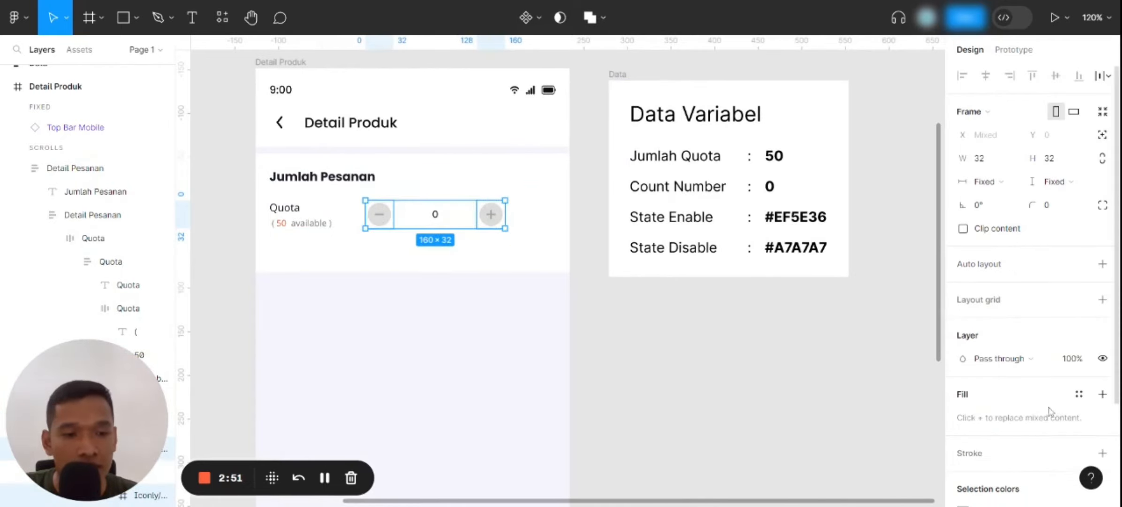
click(1078, 380)
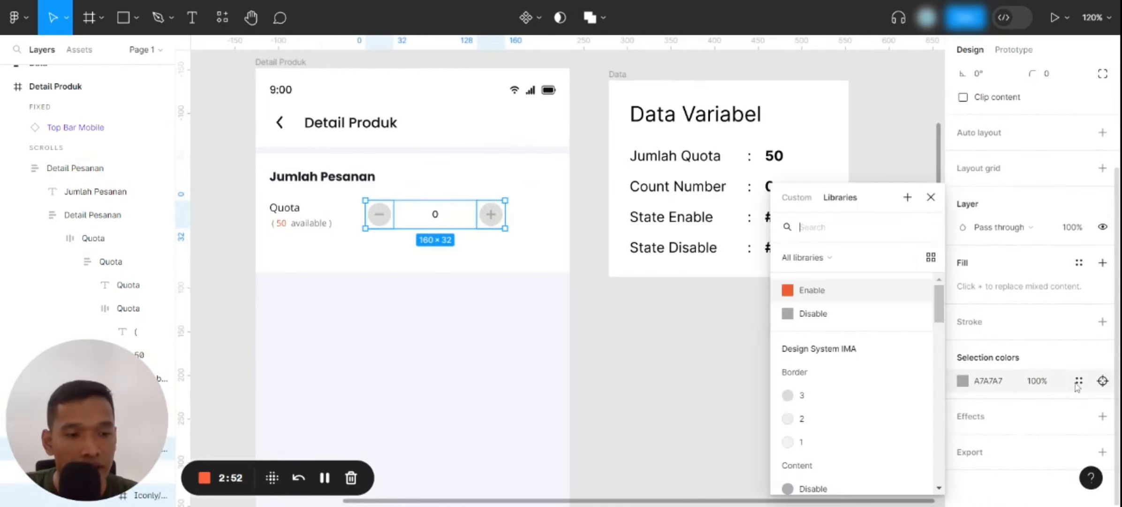
click(827, 322)
click(738, 393)
Add a prototype interaction with the On click trigger to the plus button's frame
scroll(669, 360, down, 1)
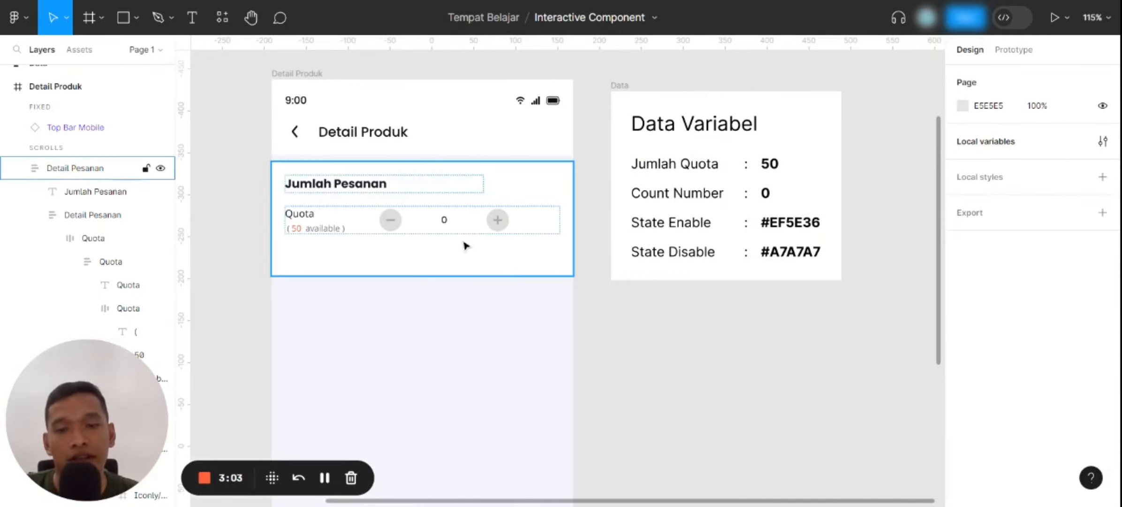
double_click(501, 227)
double_click(501, 227)
double_click(501, 228)
click(497, 241)
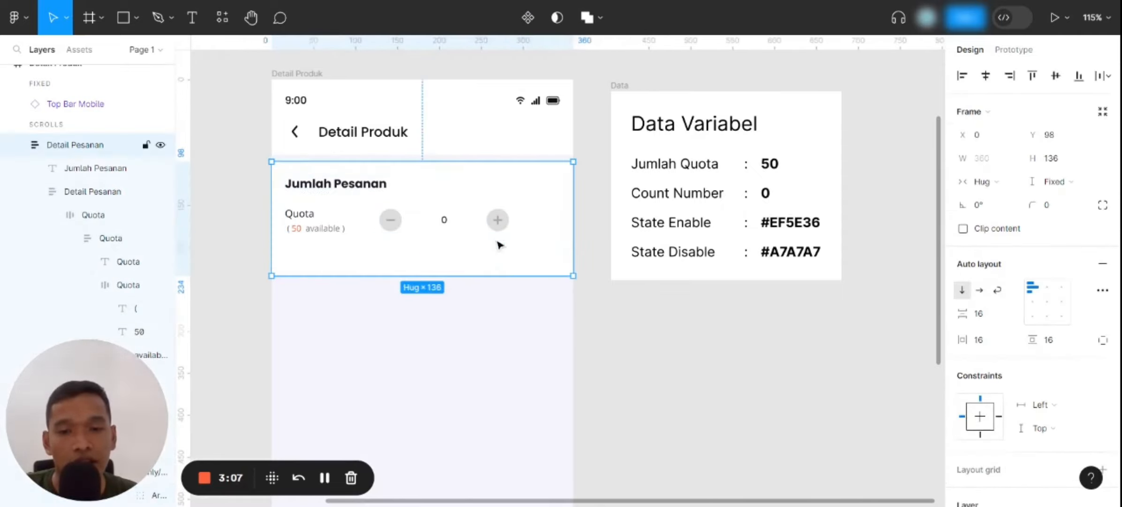
double_click(496, 232)
double_click(496, 231)
double_click(497, 231)
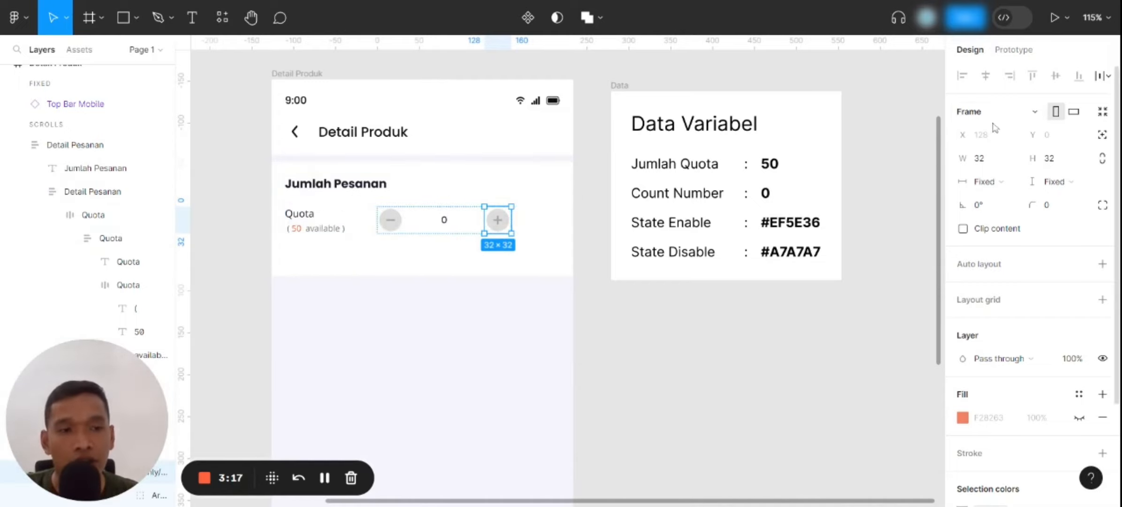
click(1008, 58)
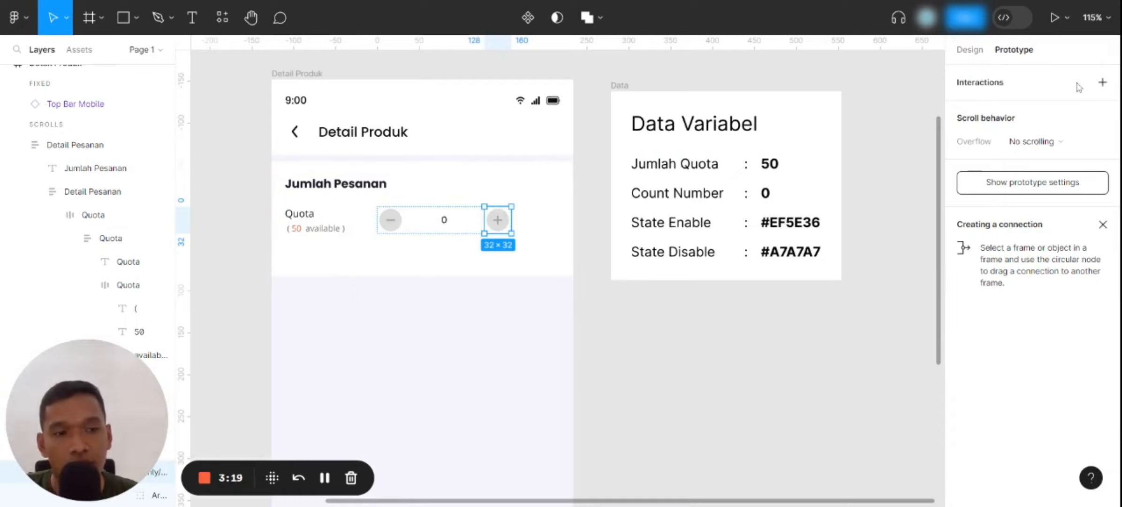
click(1102, 84)
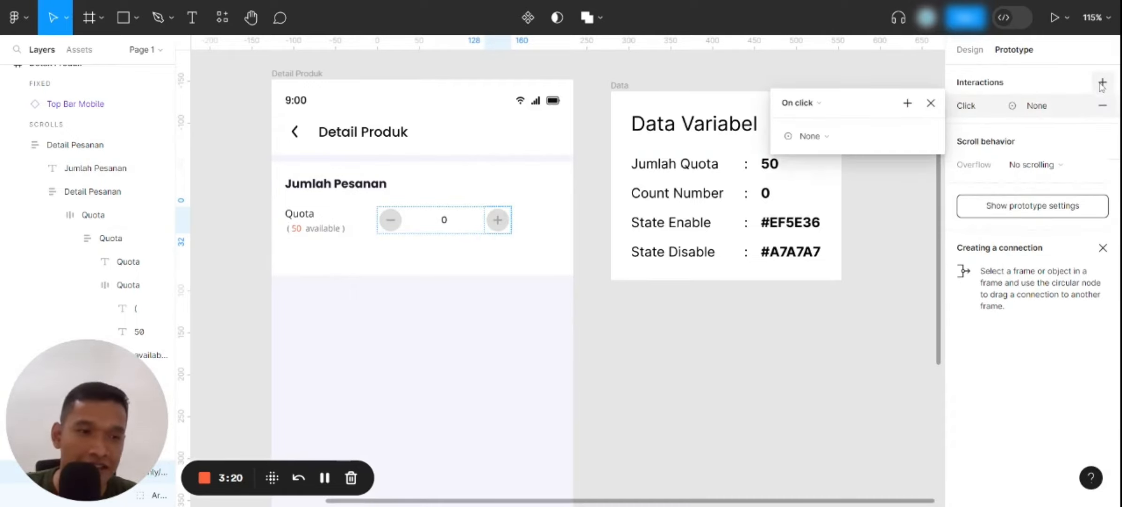
click(796, 103)
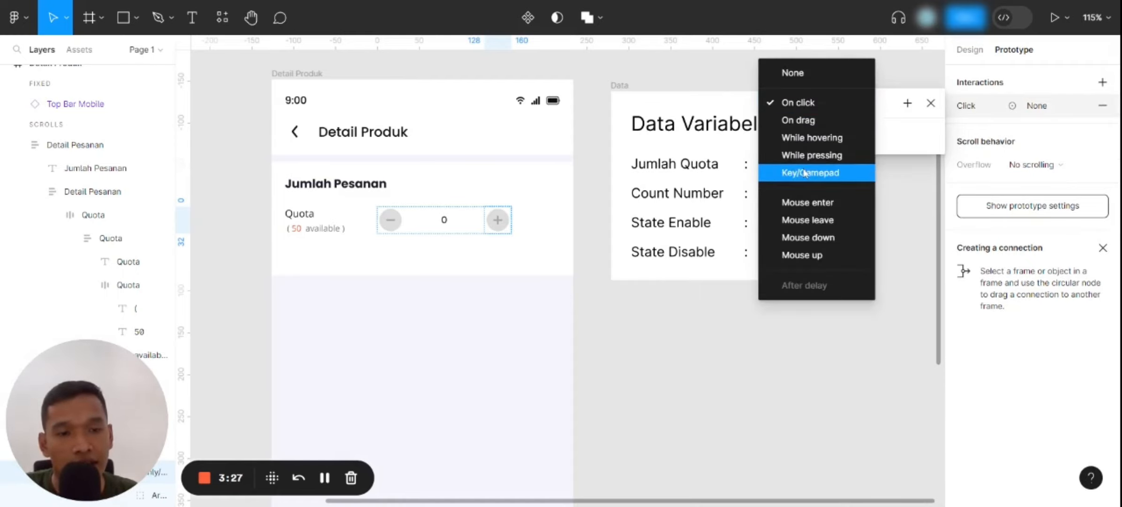
click(815, 103)
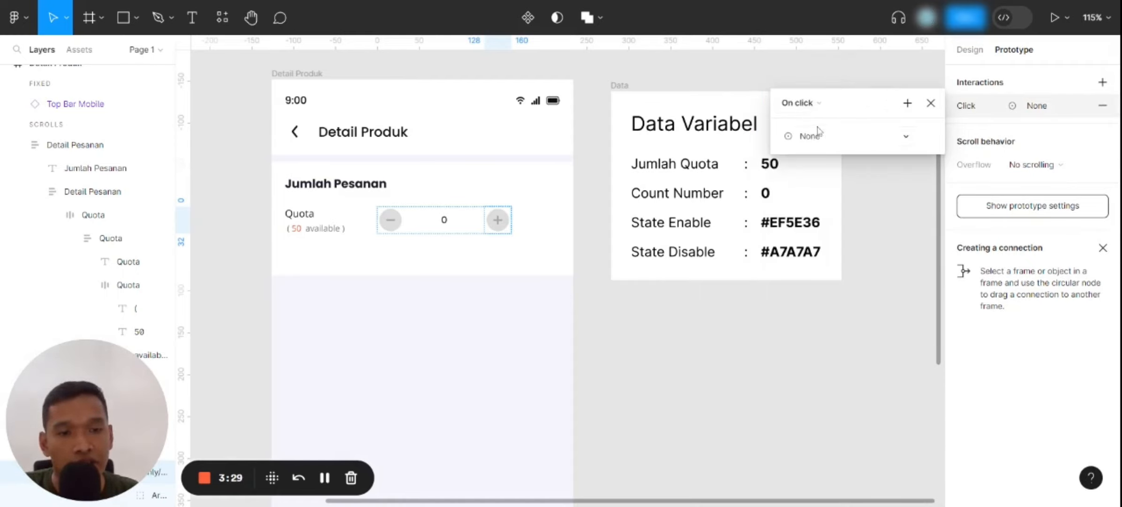
Make the plus button's interaction set the countingNumber variable to countingNumber + 1
click(818, 135)
click(821, 231)
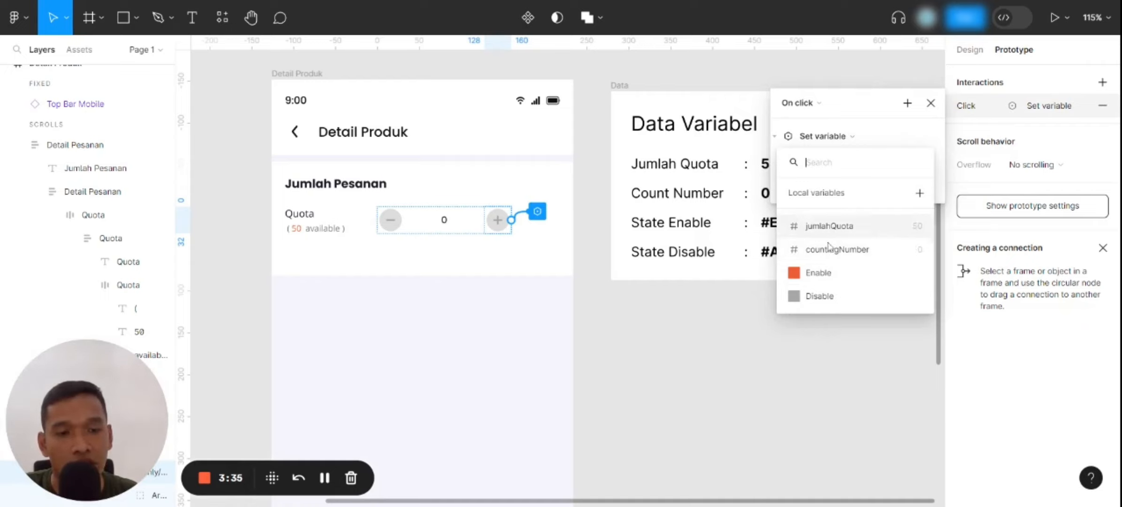
click(846, 253)
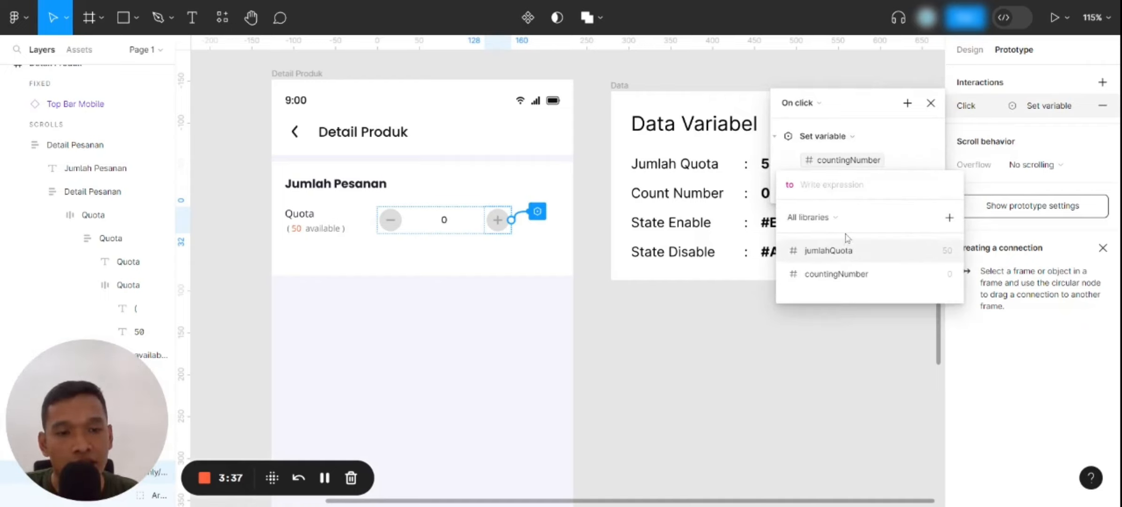
click(843, 273)
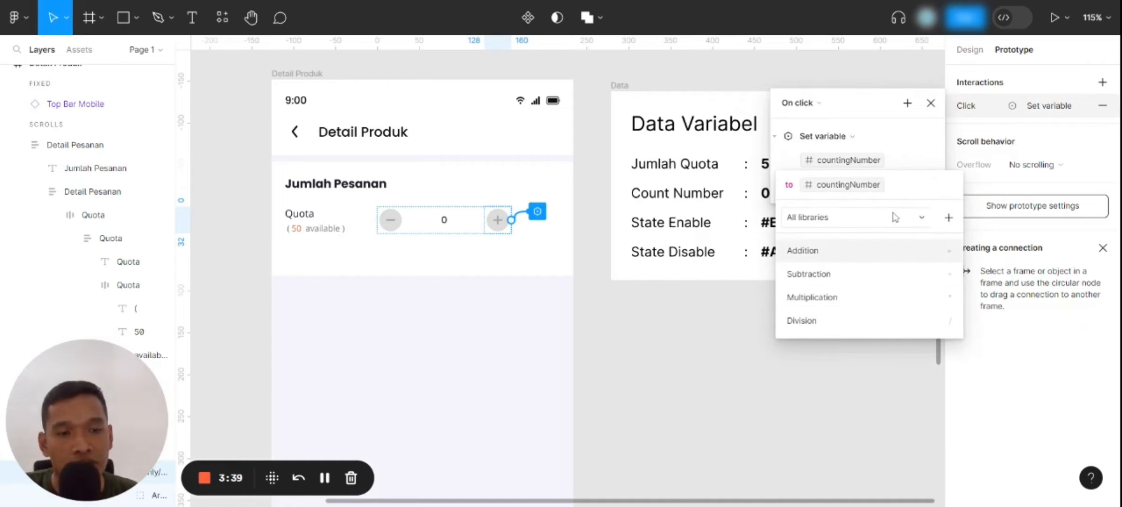
text(+1)
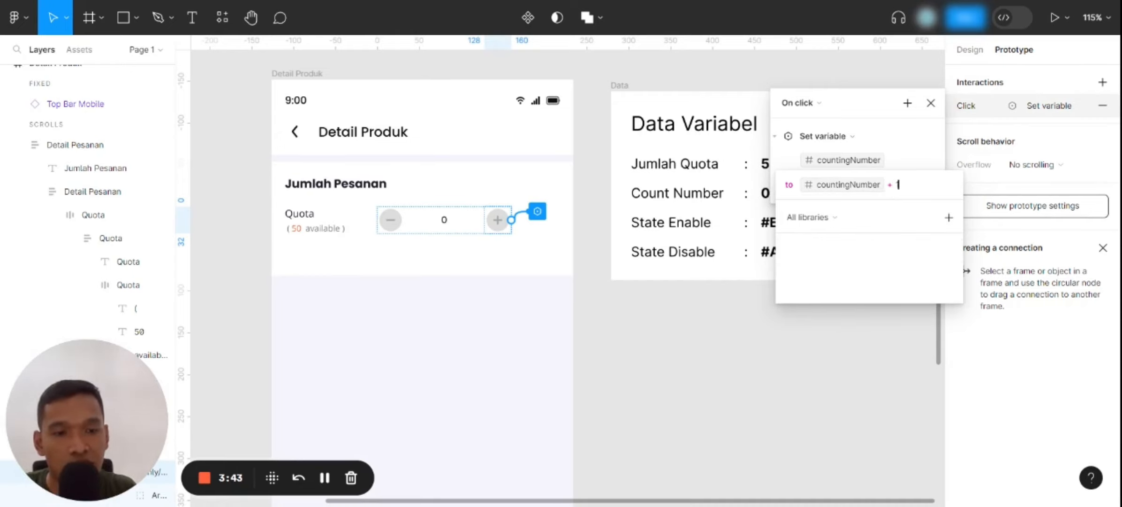
click(900, 147)
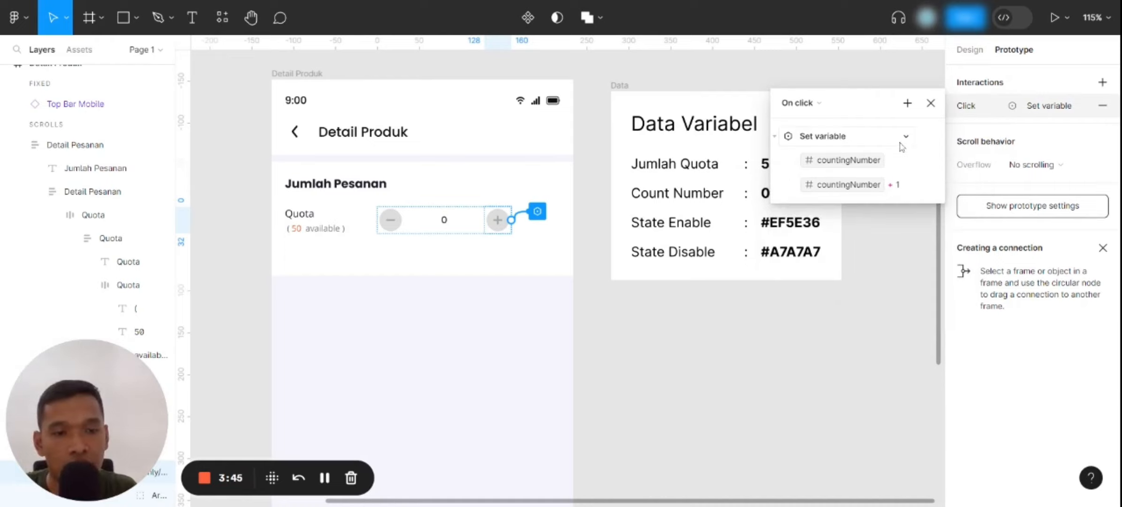
Add a second Set variable action to the plus button's interaction that sets jumlahQuota to jumlahQuota - 1
click(908, 102)
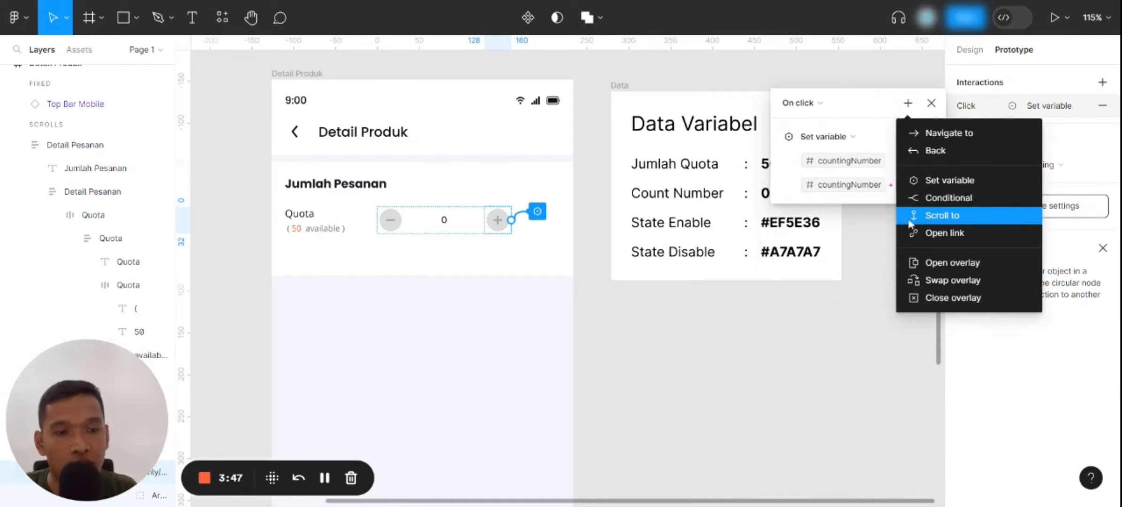
click(935, 186)
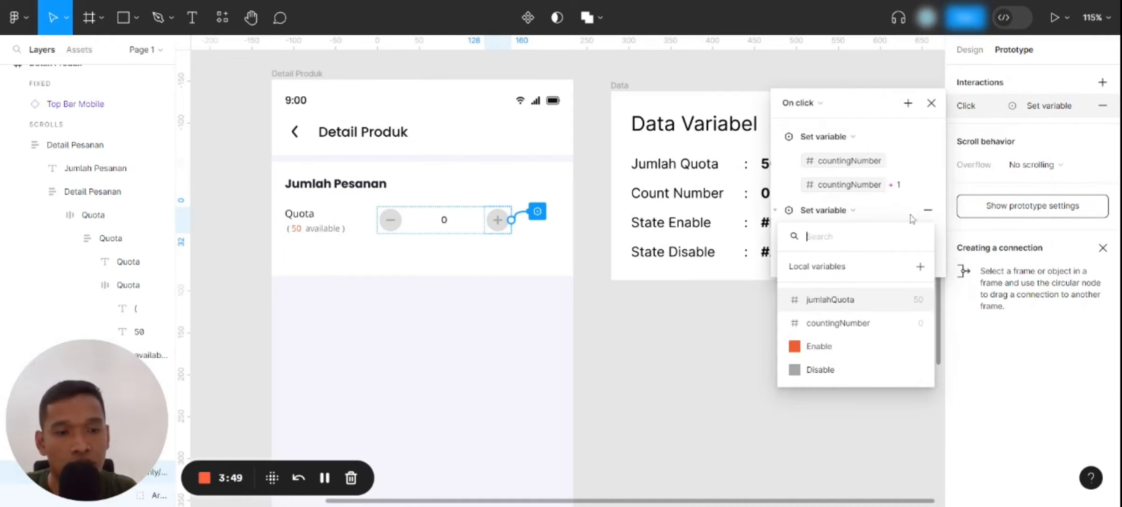
click(835, 303)
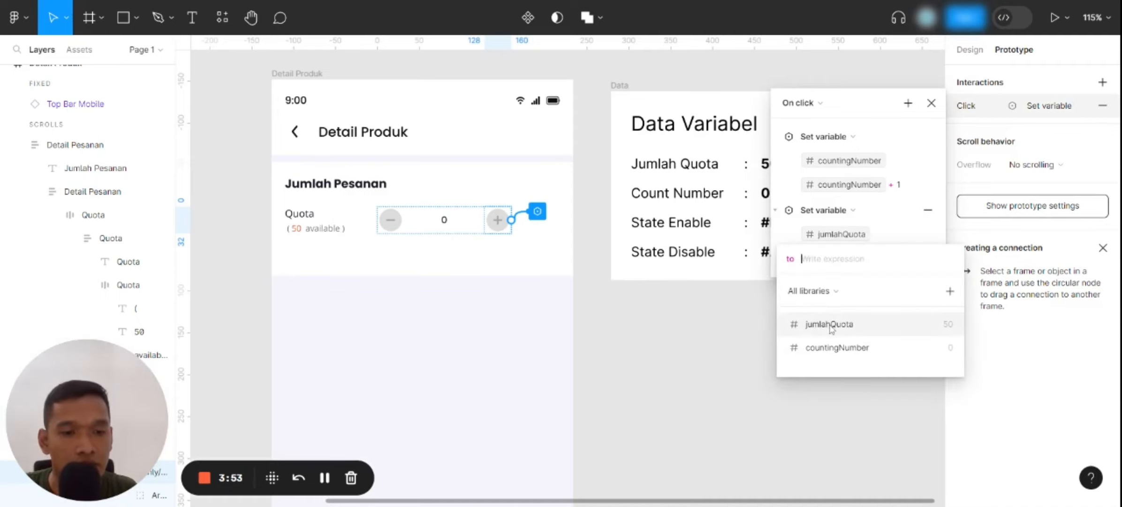
click(829, 326)
click(906, 345)
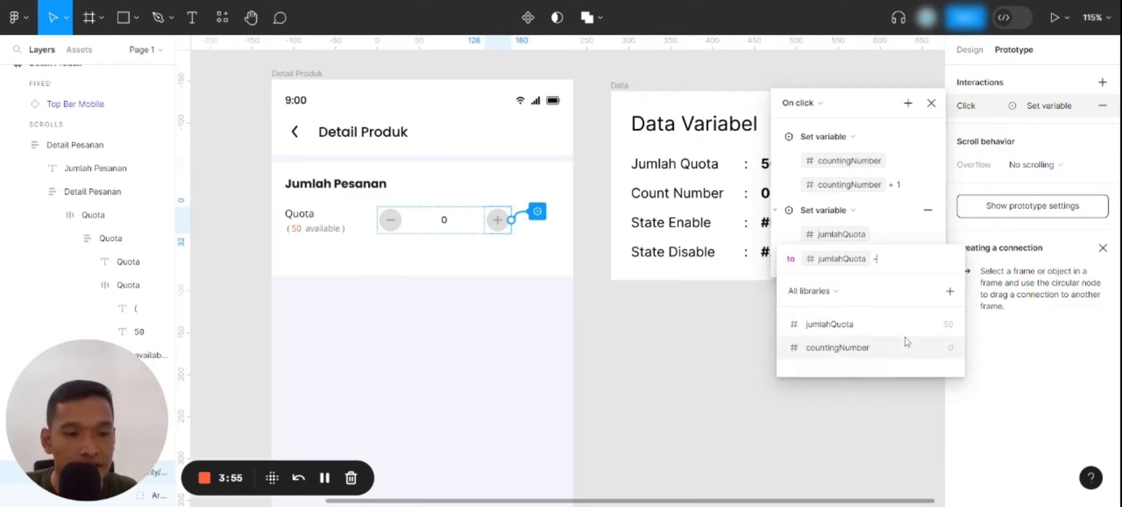
text(1)
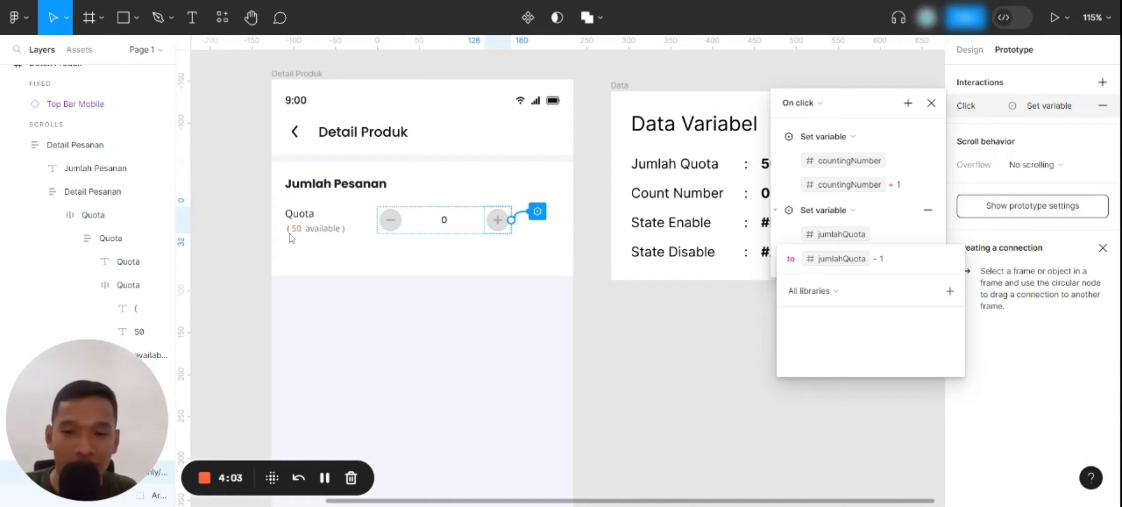
key(Return)
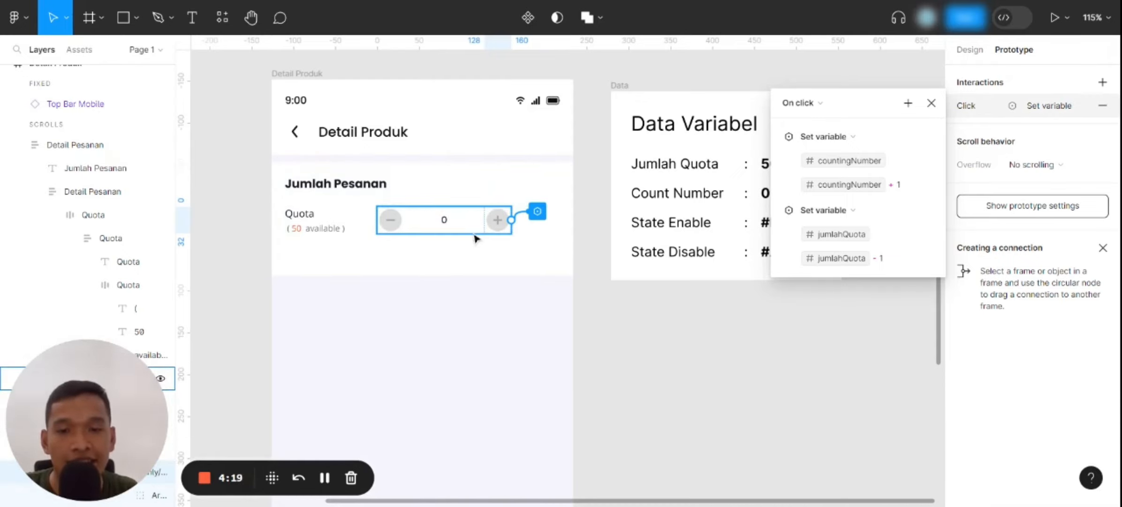
Add a Conditional action to the plus button's interaction with the condition countingNumber >= 1
click(908, 104)
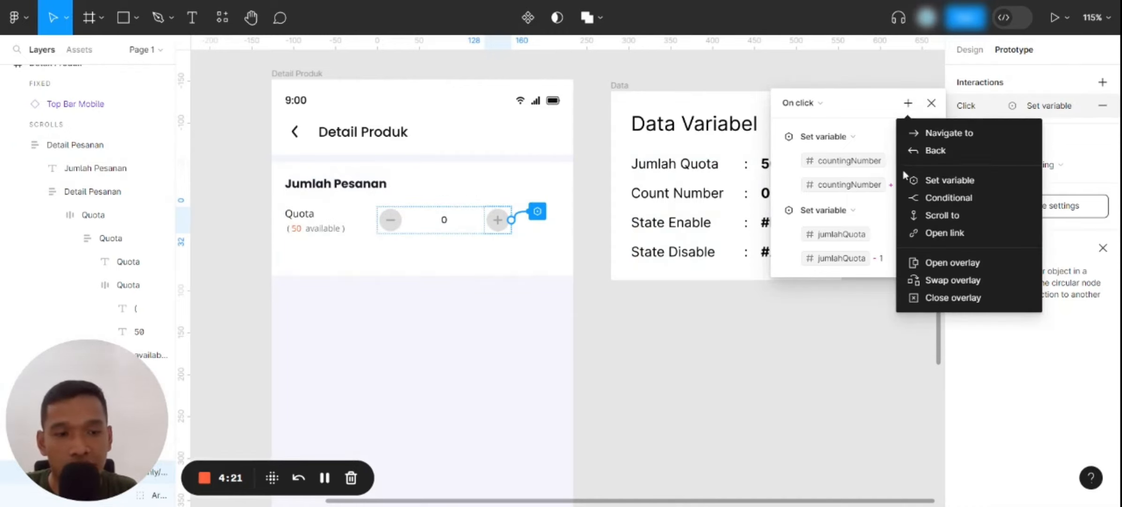
click(918, 199)
click(856, 307)
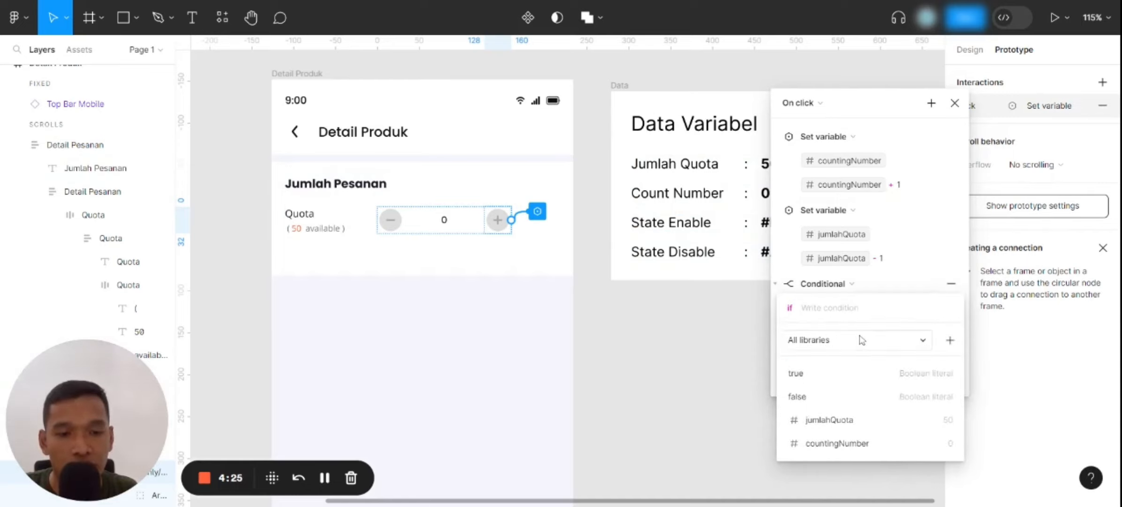
click(850, 443)
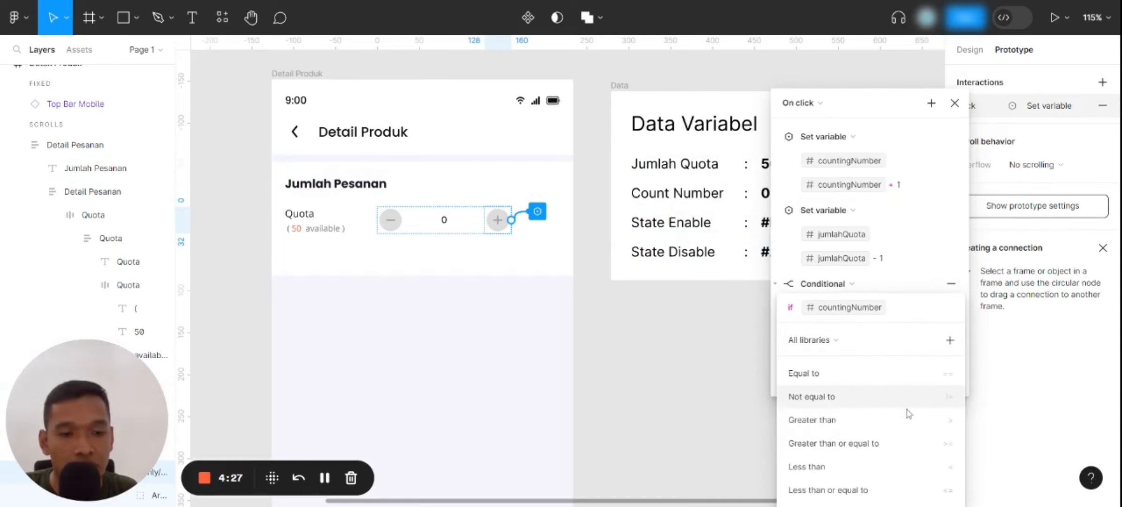
click(879, 444)
text(1)
key(Return)
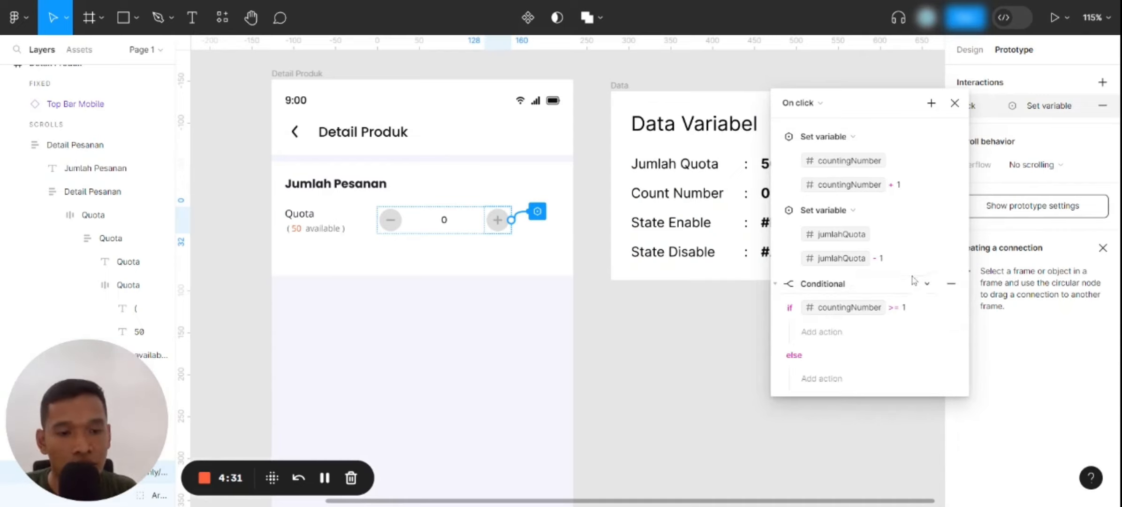
Add a Set variable action targeting the Disable colour variable to the conditional's if branch
click(840, 332)
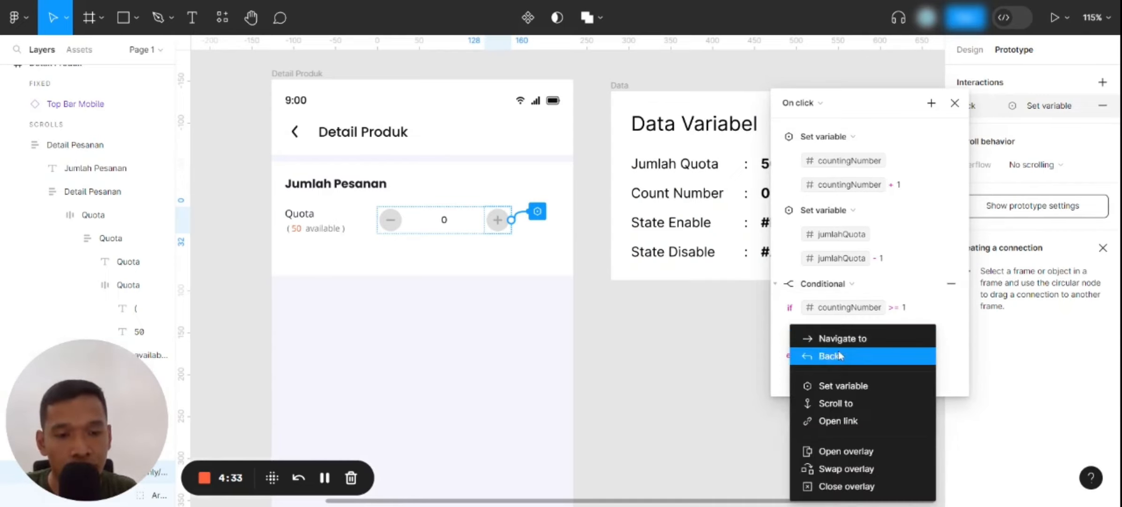
click(842, 387)
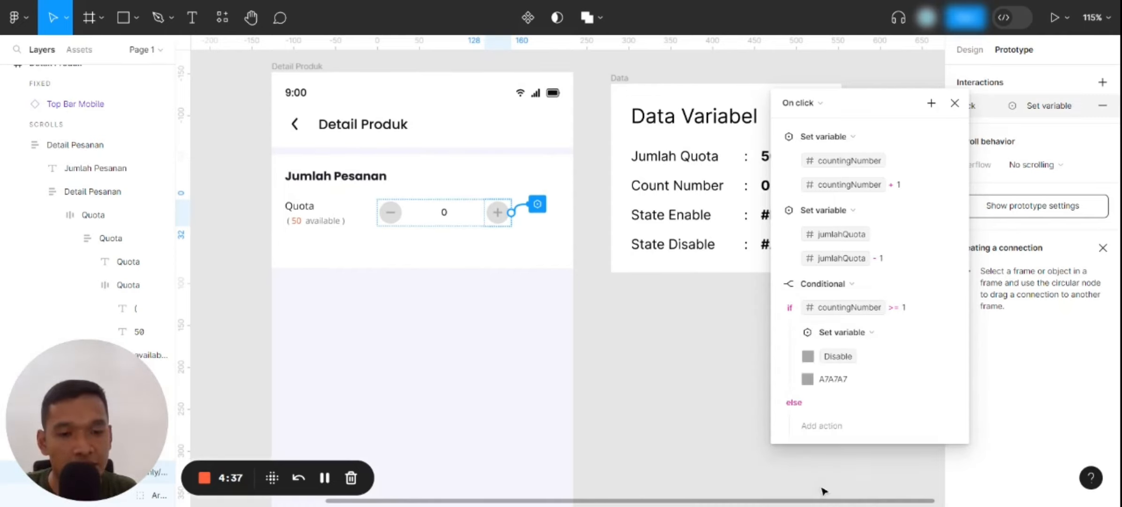
click(820, 493)
Copy the State Enable code from the Data Variabel list and set the if branch's Disable colour to #EF5E36
scroll(571, 318, right, 5)
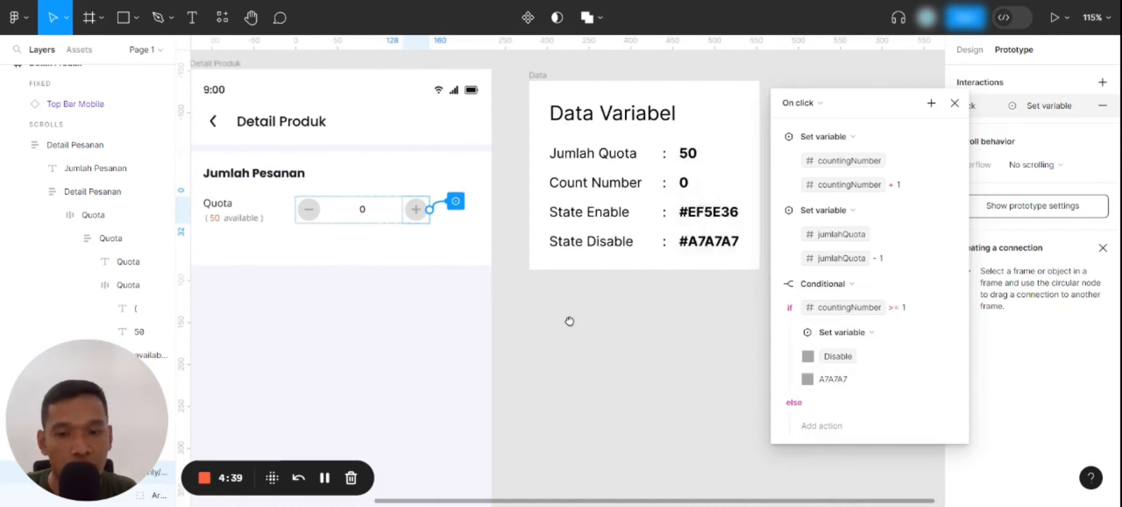
scroll(622, 223, up, 2)
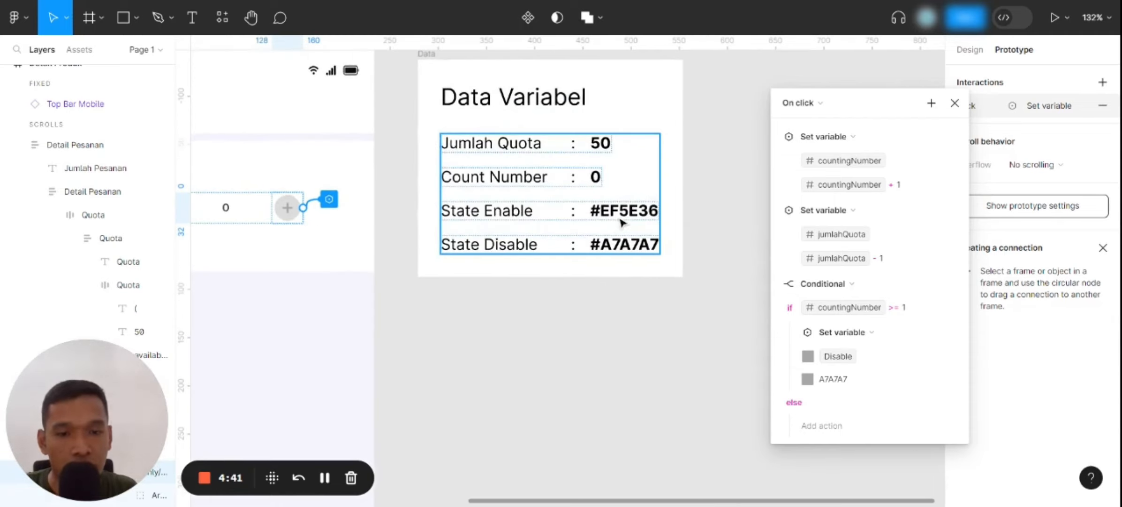
click(615, 219)
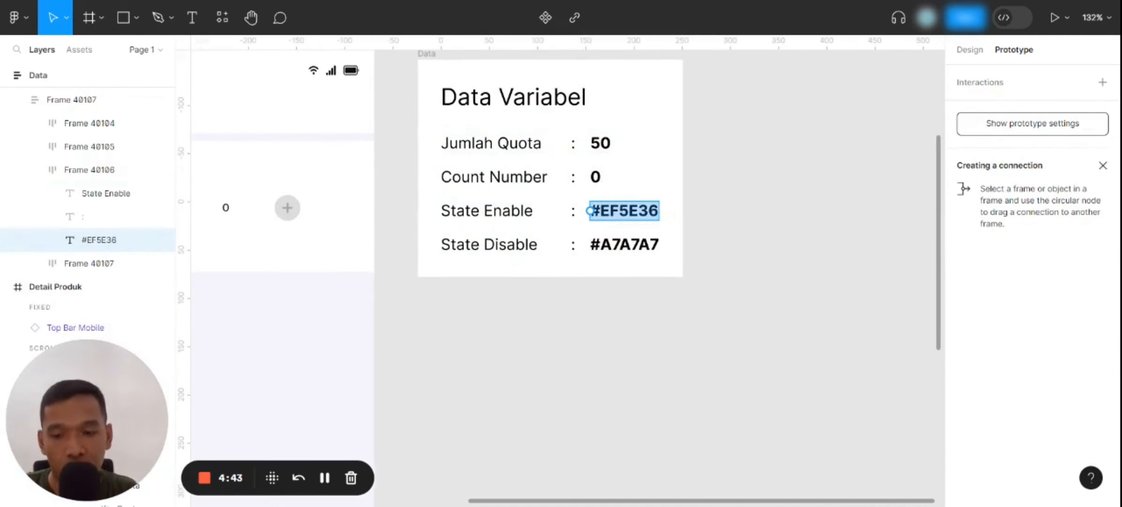
click(359, 271)
click(323, 214)
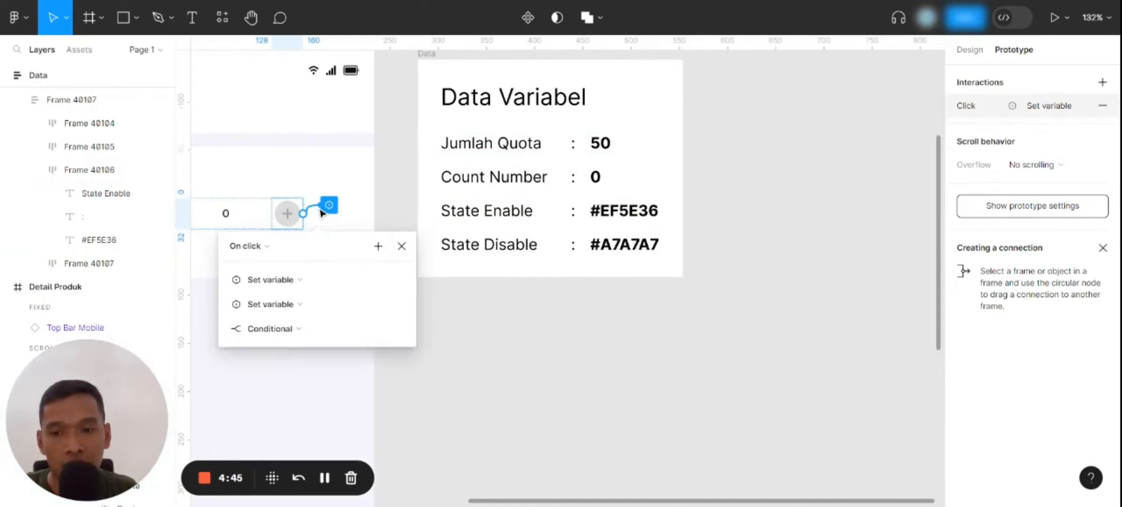
drag(341, 254, 708, 104)
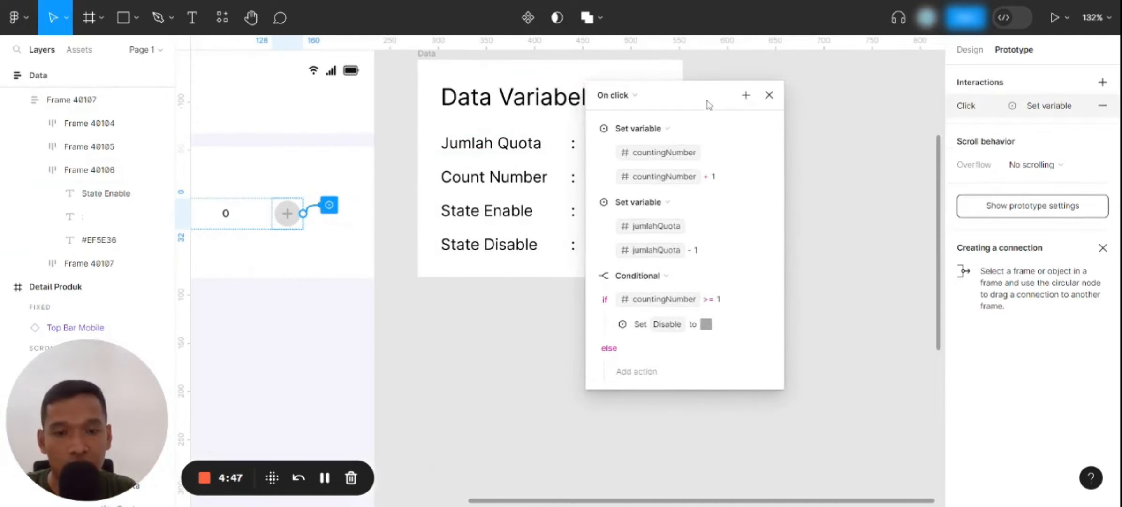
click(605, 326)
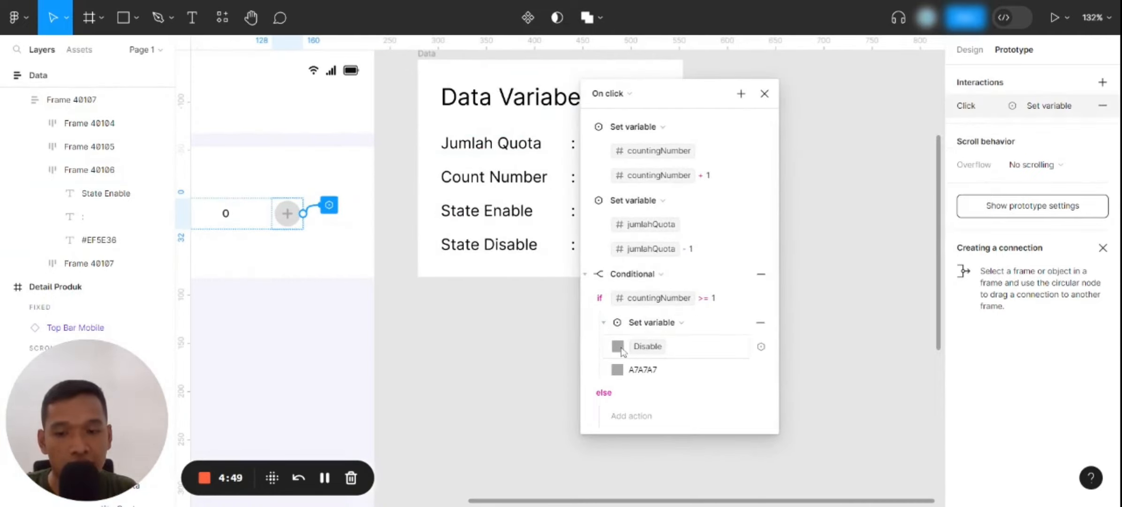
click(662, 370)
text(#EF5E36)
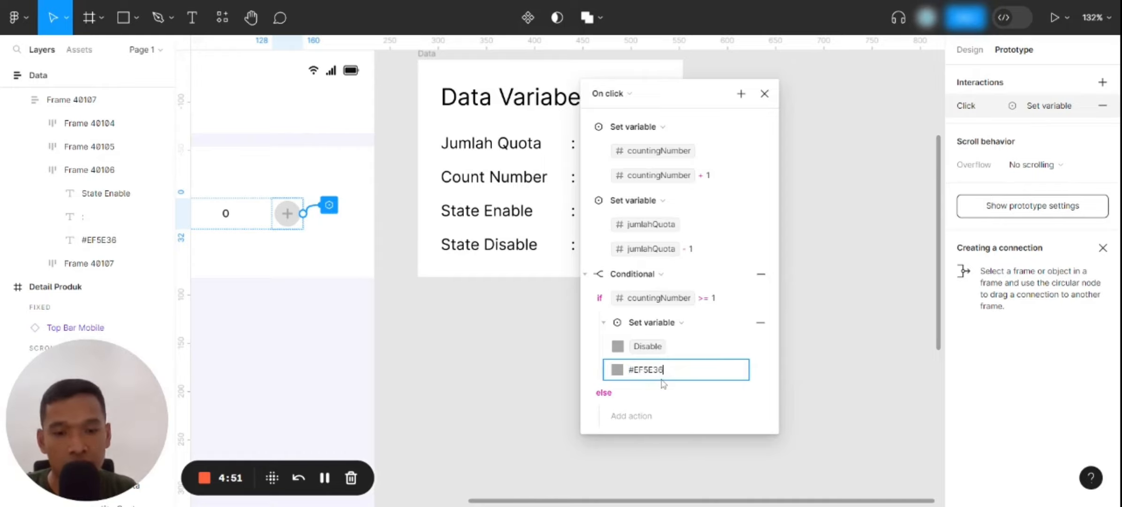
key(Return)
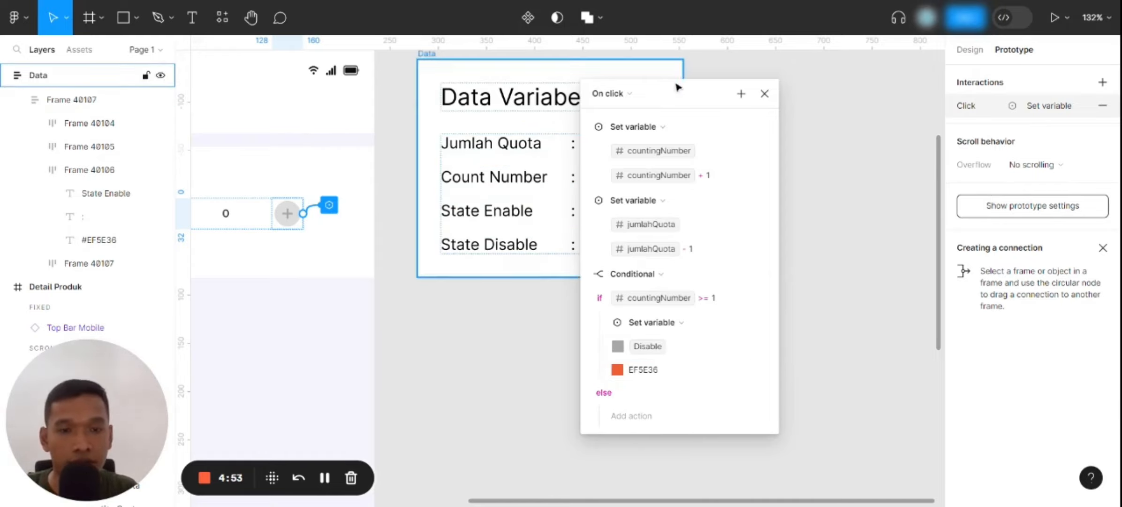
Add a click interaction to the minus button of the Quota counter on the Detail Produk screen
drag(687, 98, 793, 81)
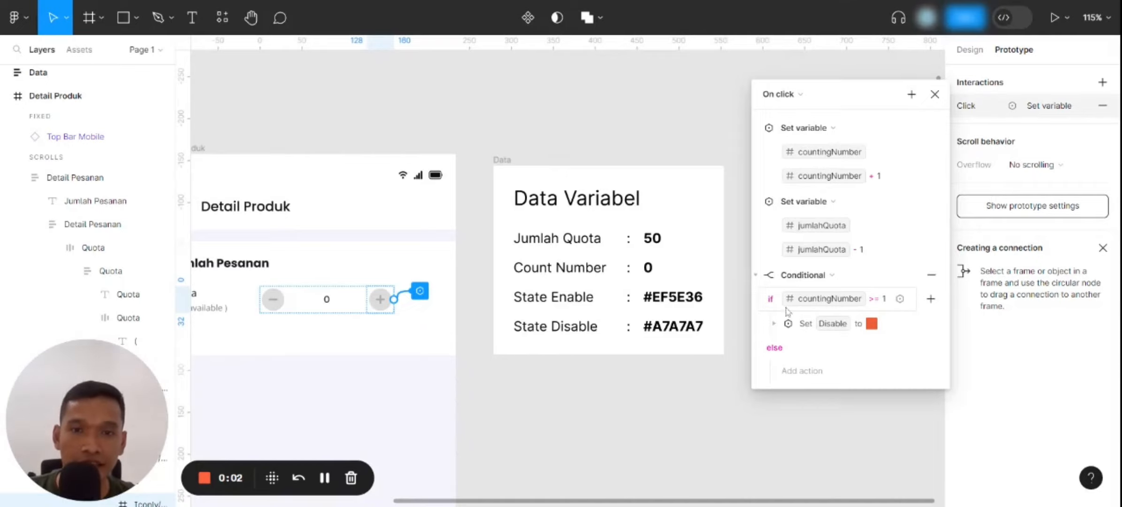
drag(626, 424, 741, 419)
scroll(384, 311, up, 5)
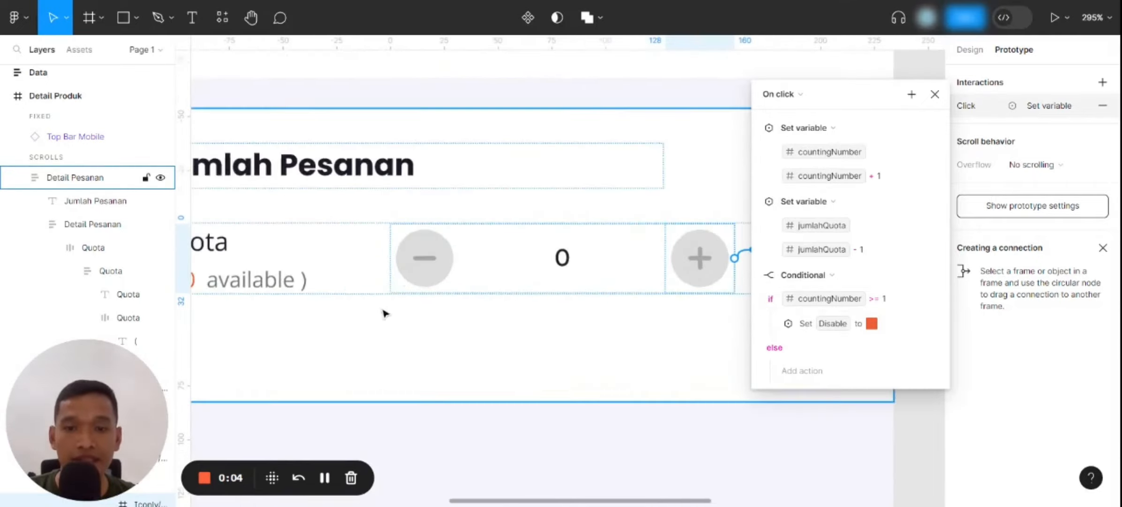
click(427, 269)
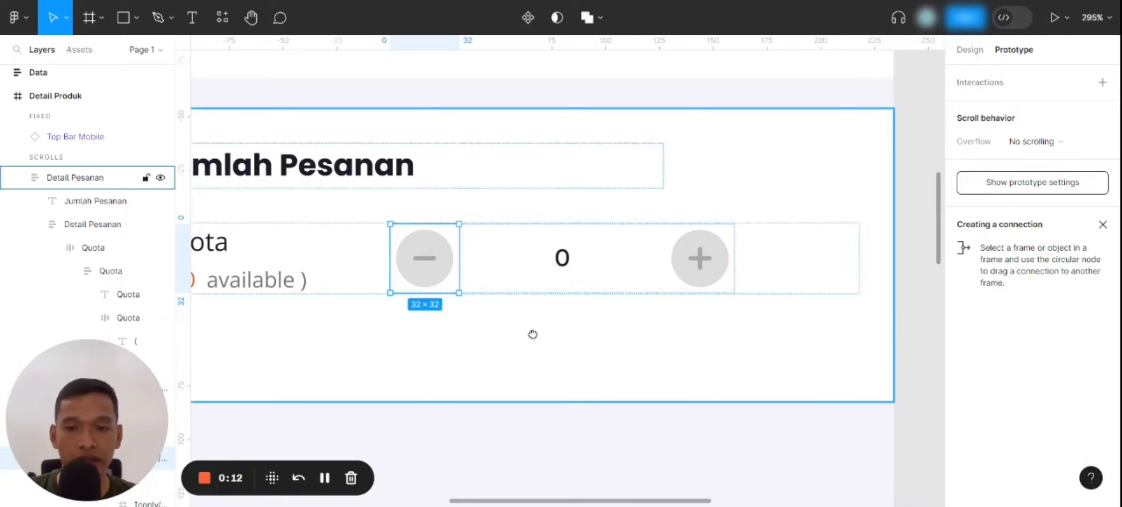
scroll(531, 331, left, 3)
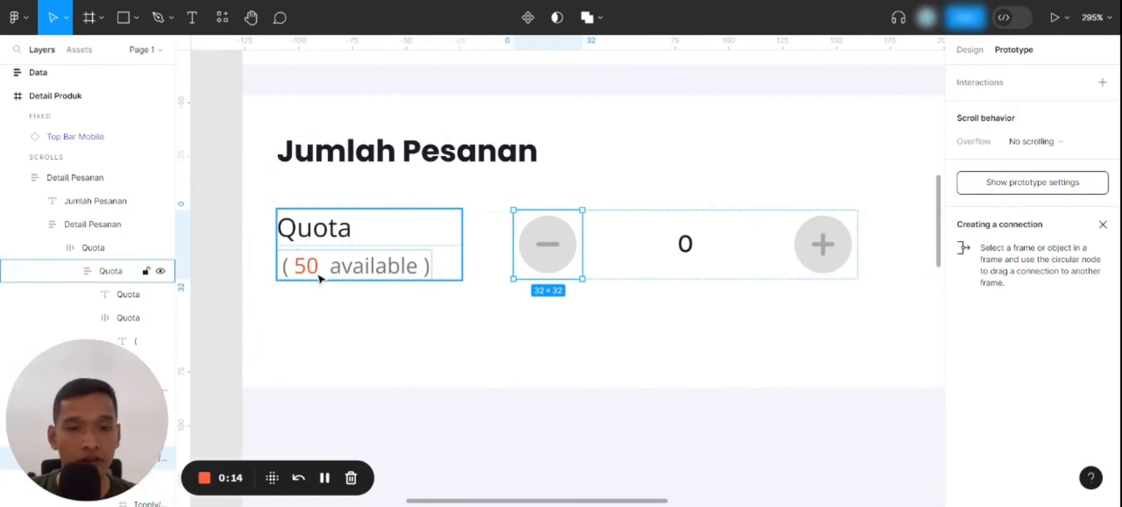
scroll(319, 277, down, 3)
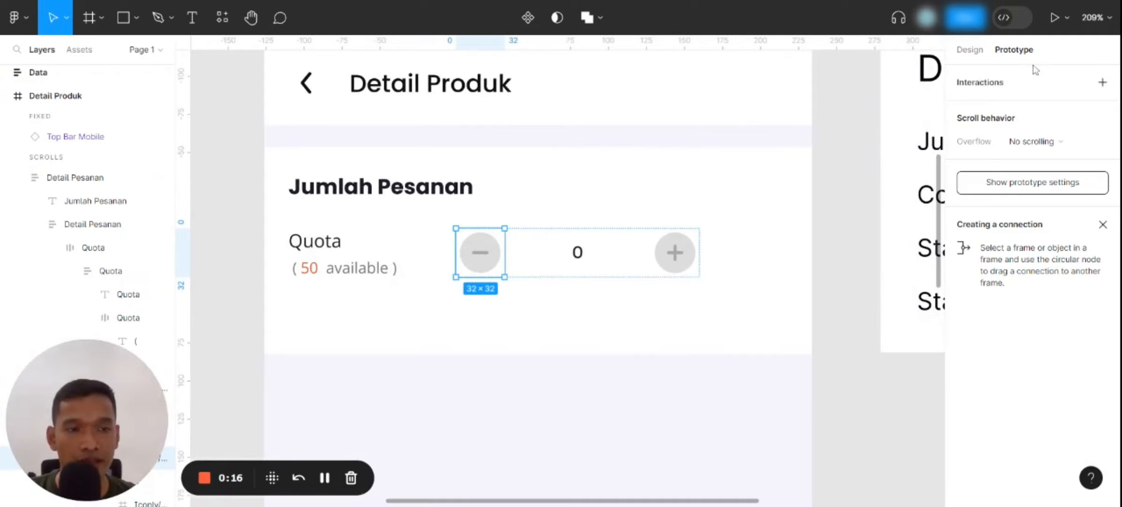
click(1103, 83)
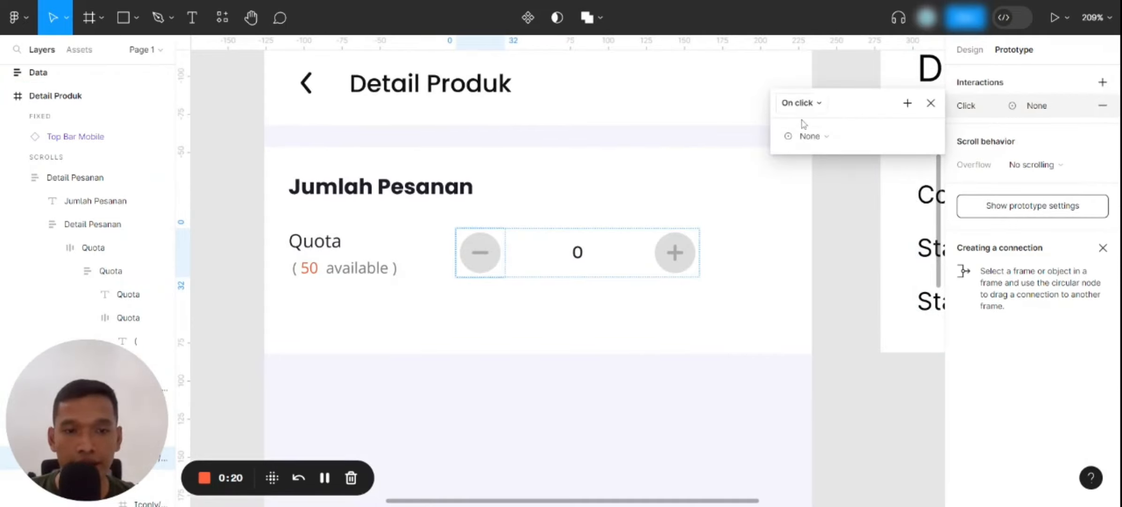
Make the minus button's click interaction a Set variable action that sets countingNumber to countingNumber - 1
click(820, 140)
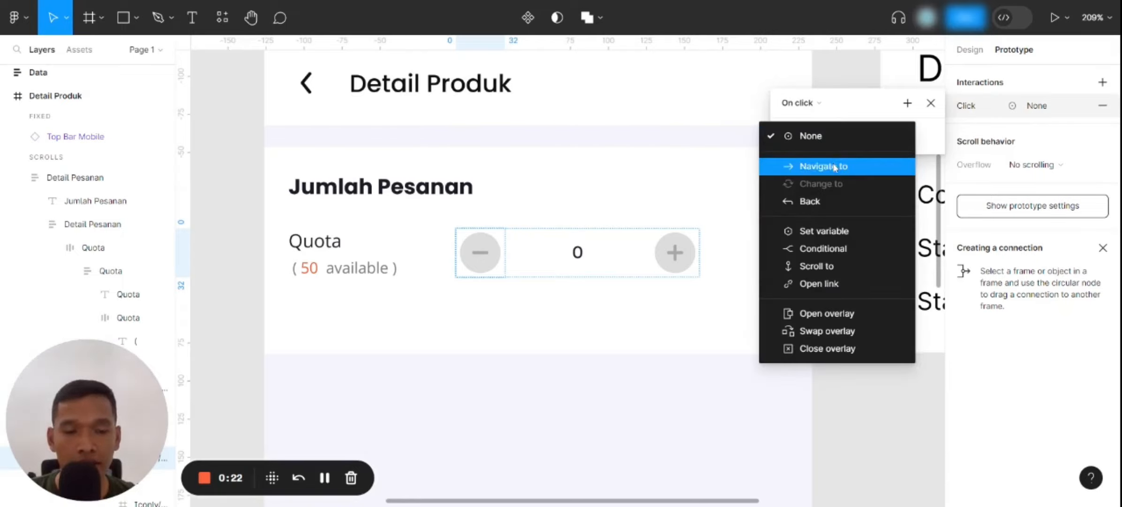
click(828, 231)
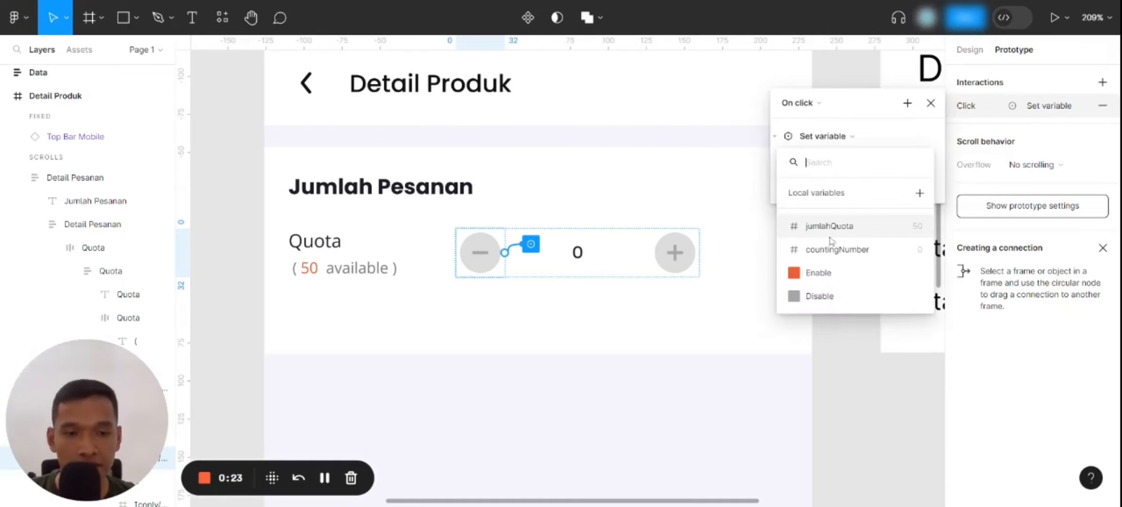
click(871, 250)
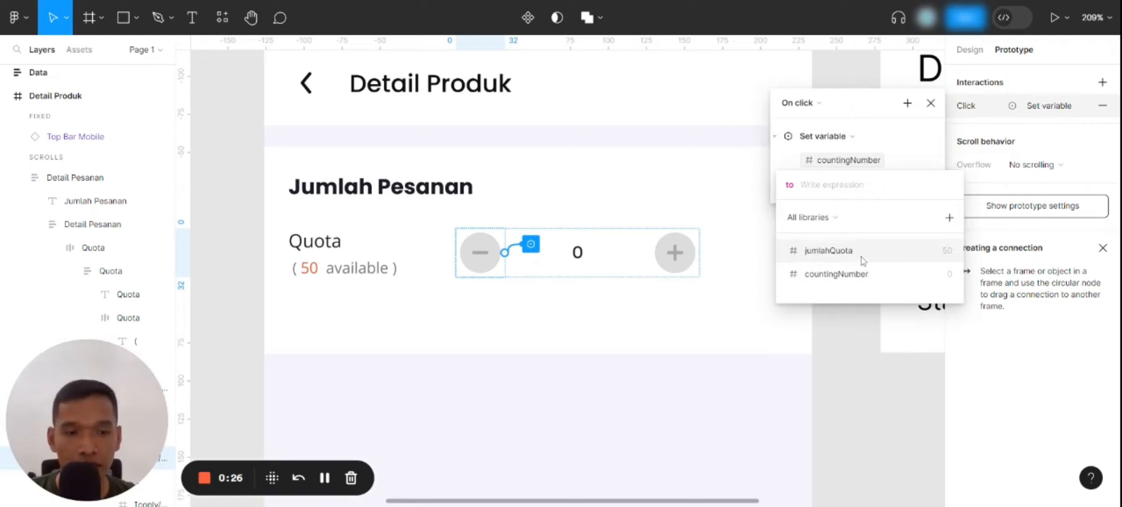
click(845, 274)
click(919, 281)
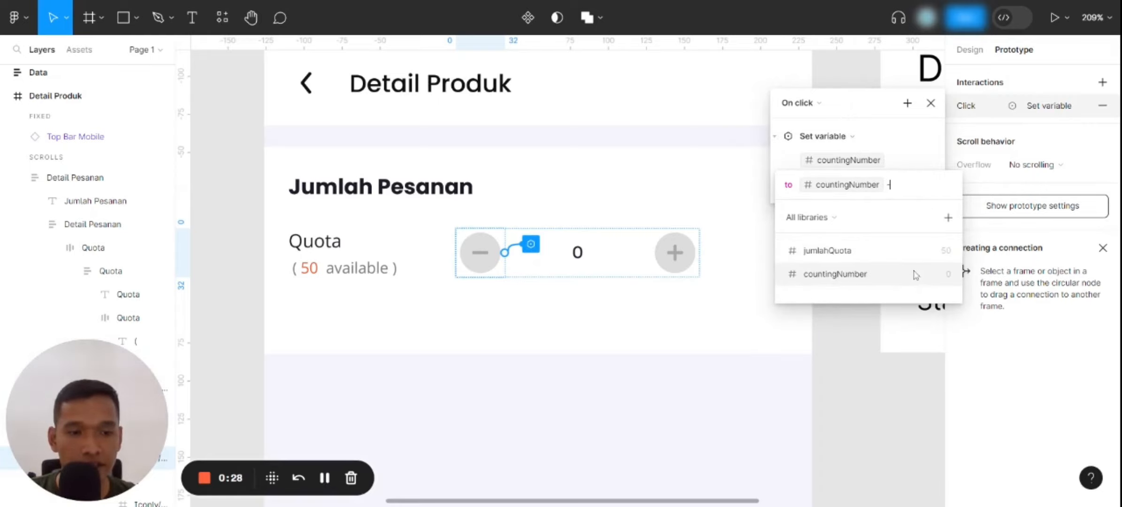
text(1)
key(Return)
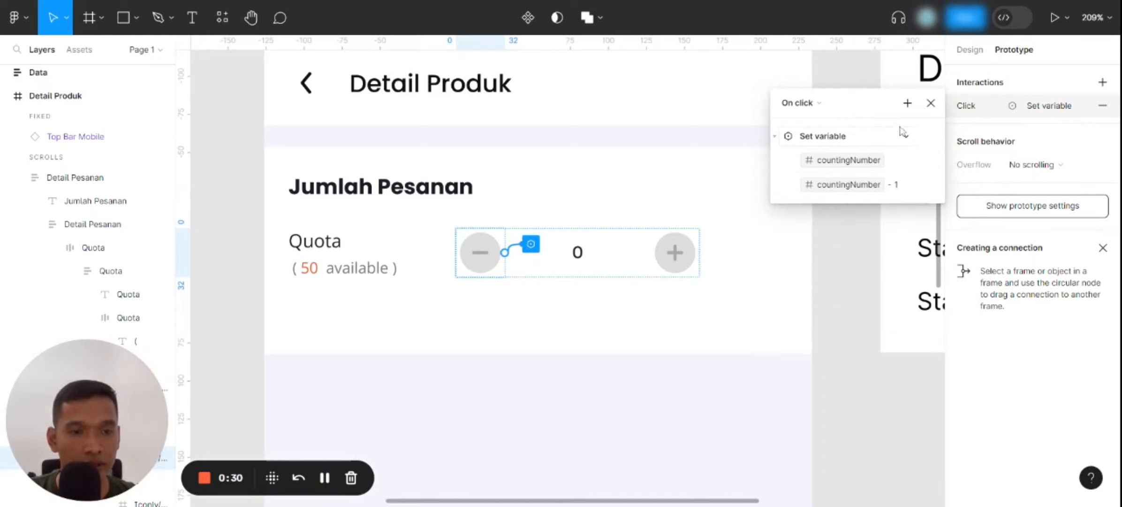
Add a second Set variable action to the minus button's interaction that sets jumlahQuota to jumlahQuota + 1
click(907, 102)
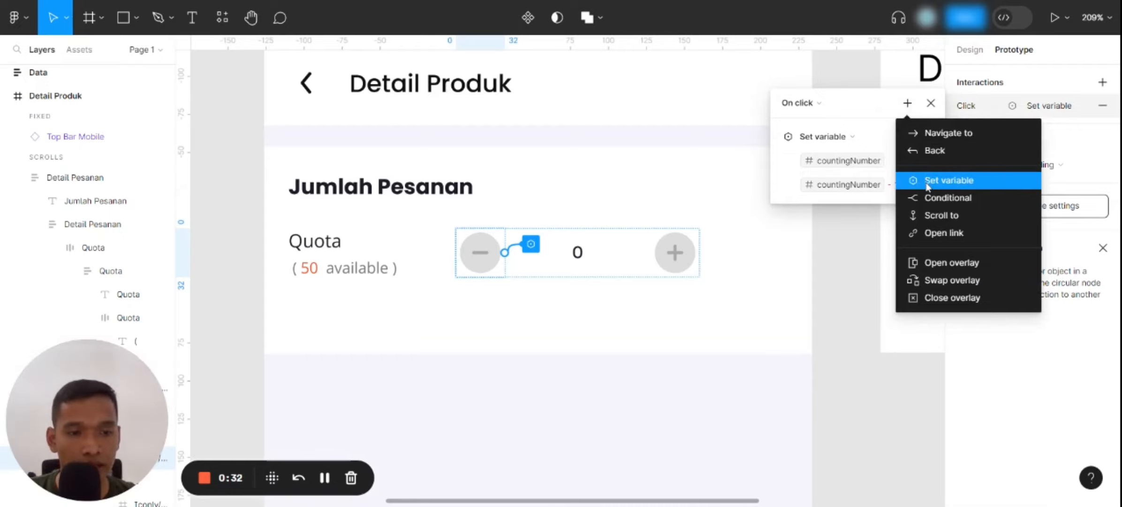
click(927, 182)
click(829, 300)
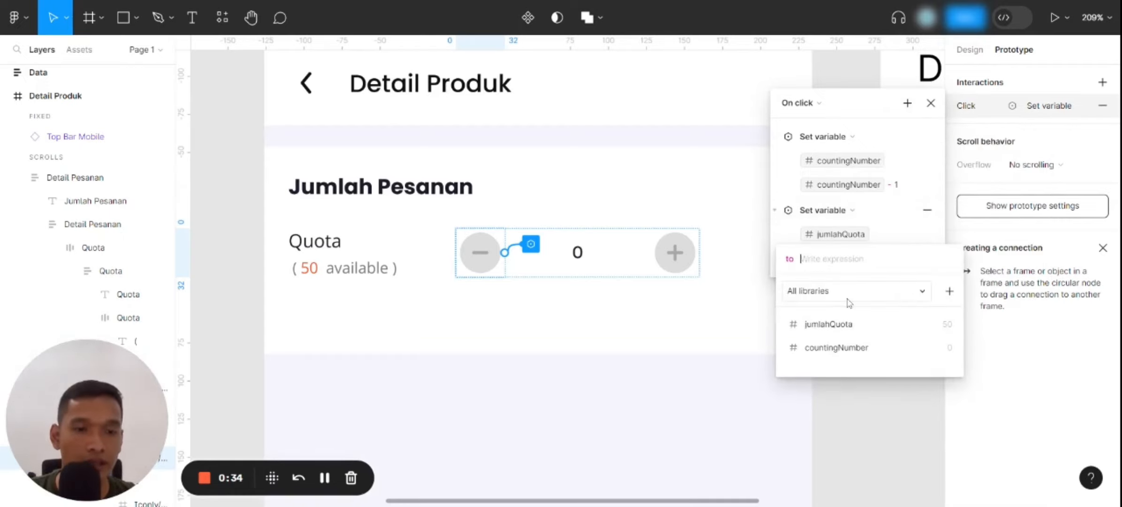
click(814, 323)
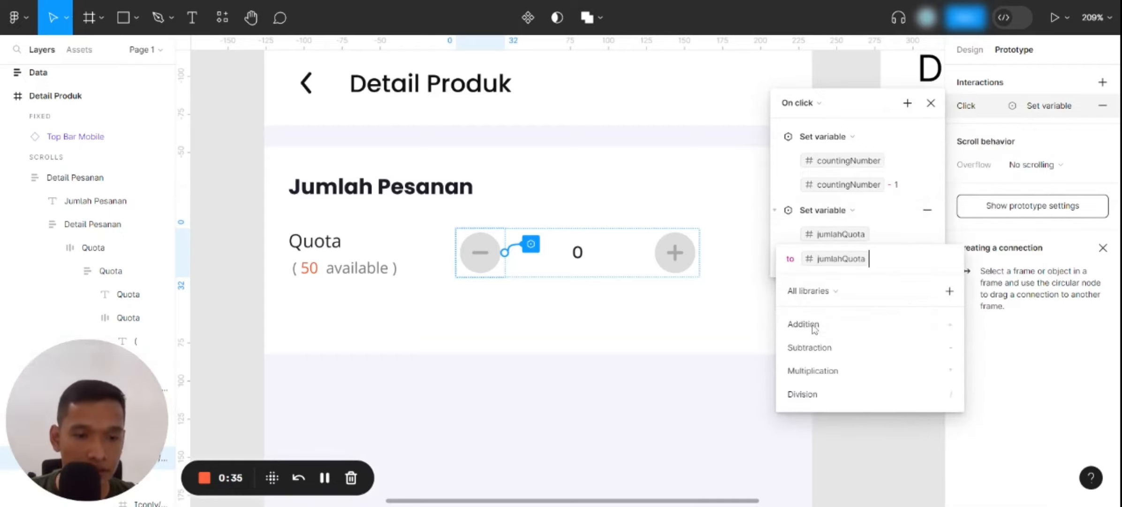
click(899, 324)
text(1)
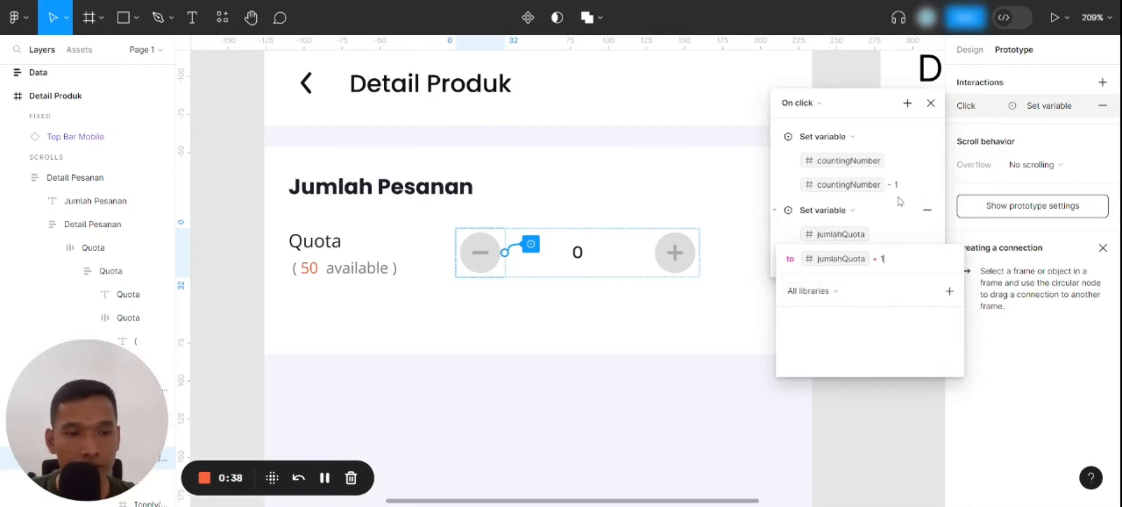
click(906, 227)
Add a Conditional action to the minus button's interaction with the condition countingNumber < 1
click(908, 103)
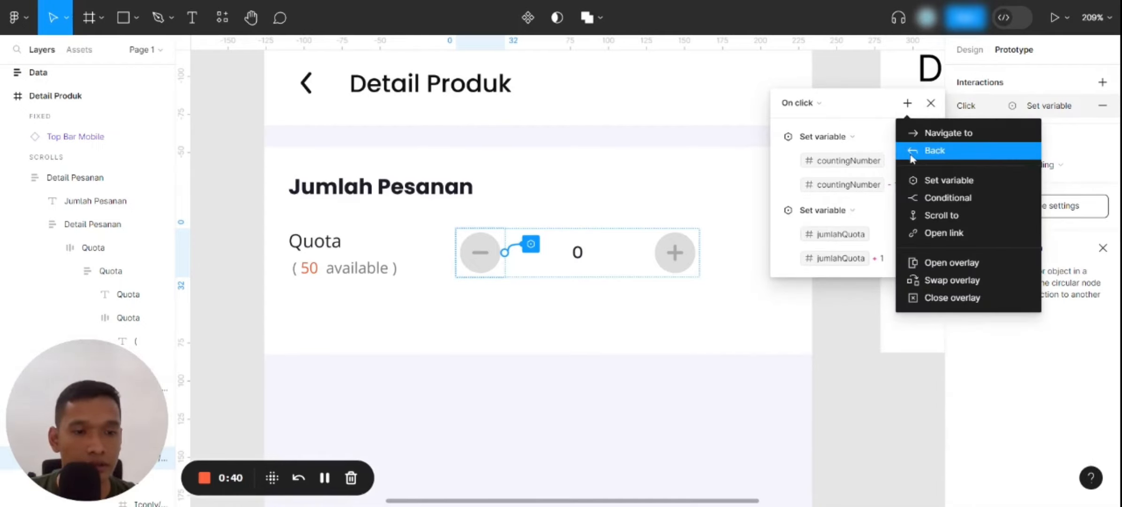
click(921, 201)
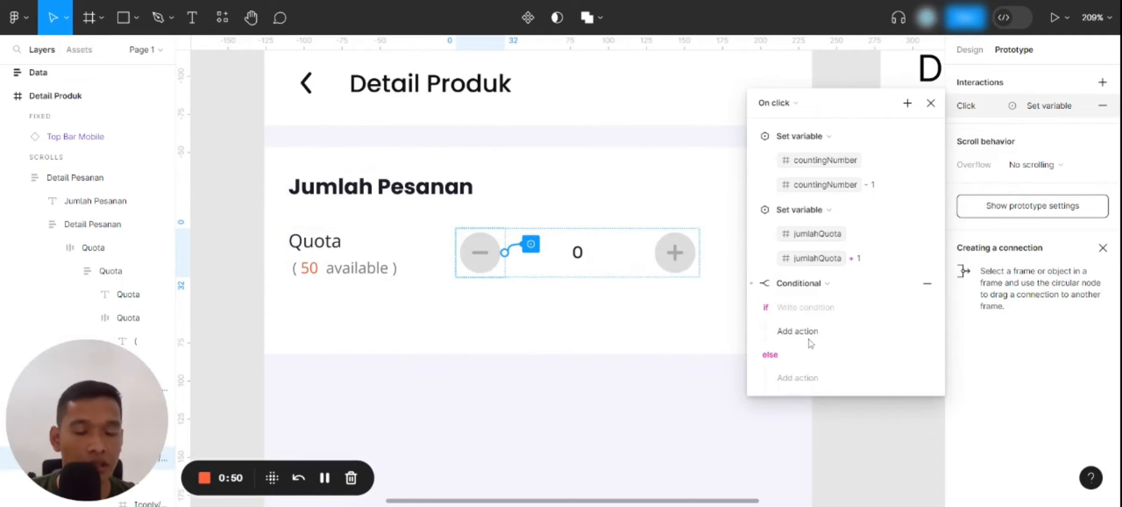
click(803, 319)
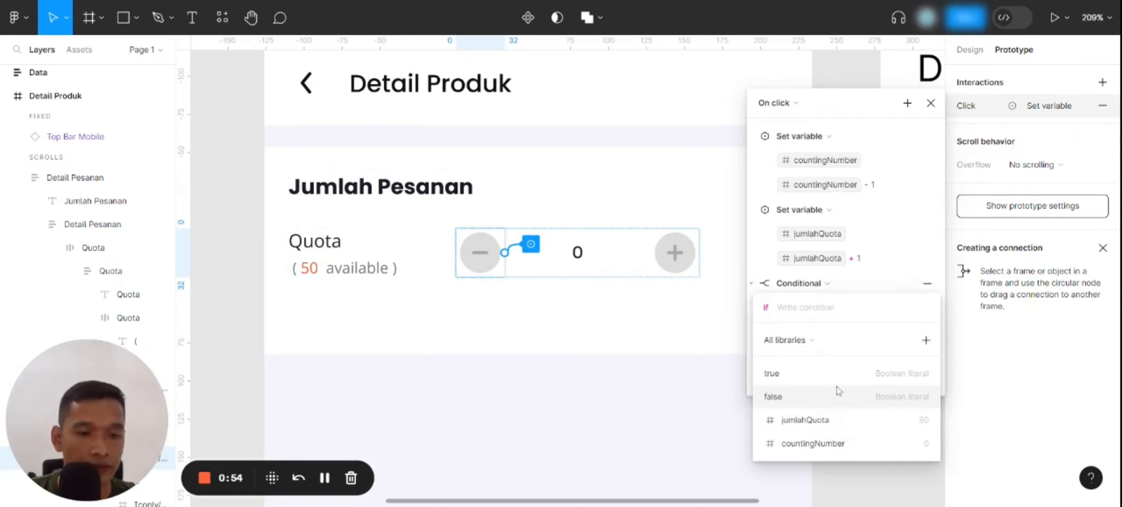
click(848, 442)
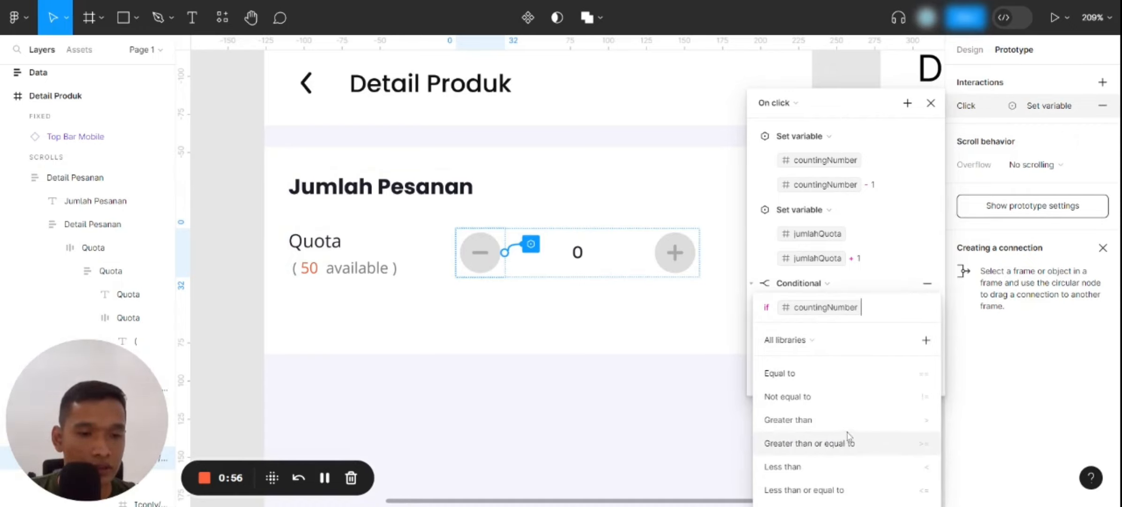
text(< )
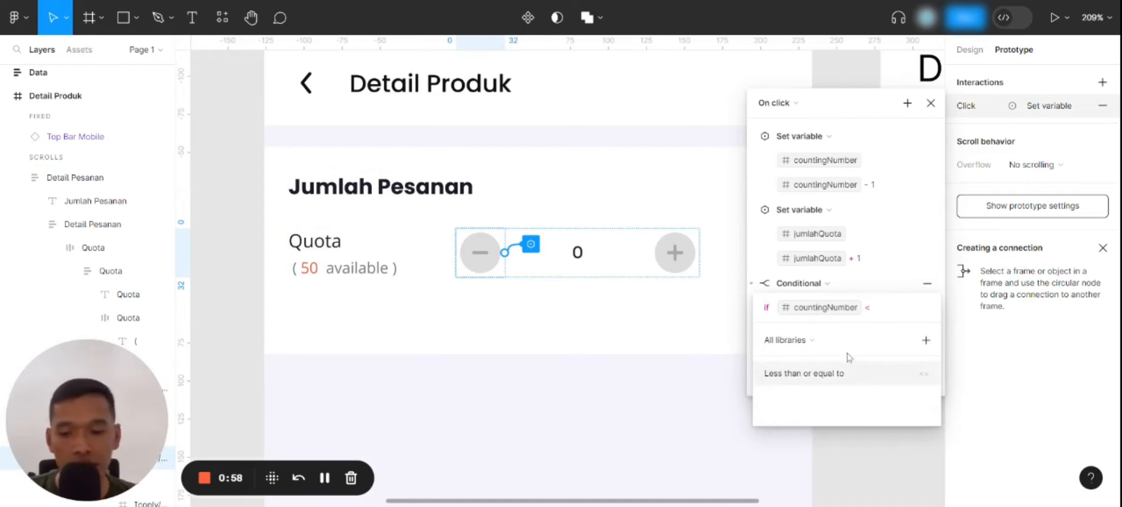
text(1)
key(Return)
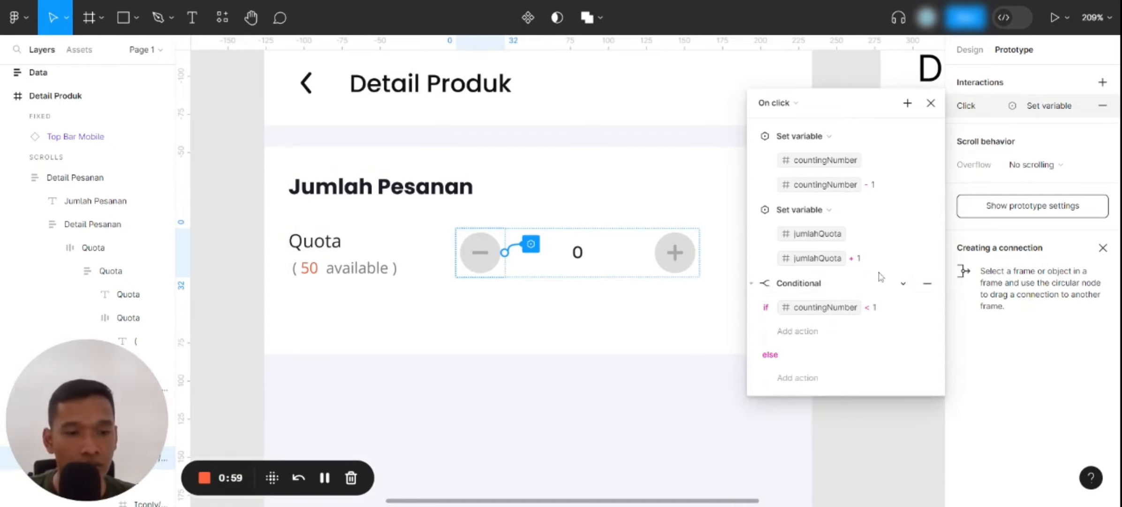
Add a Set variable action to the conditional's if branch that sets the Disable colour to #A7A7A7
click(815, 332)
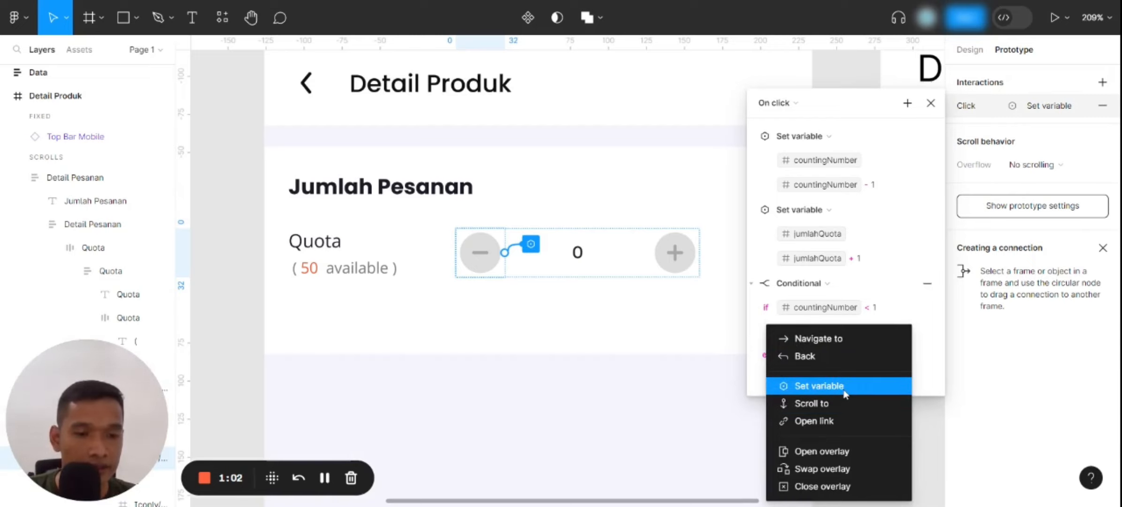
click(842, 386)
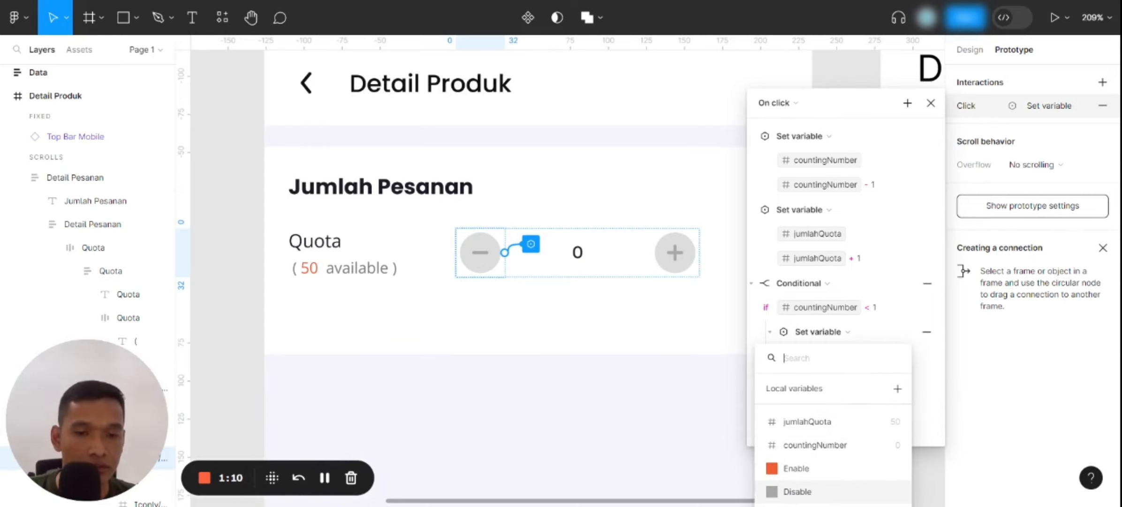
click(798, 491)
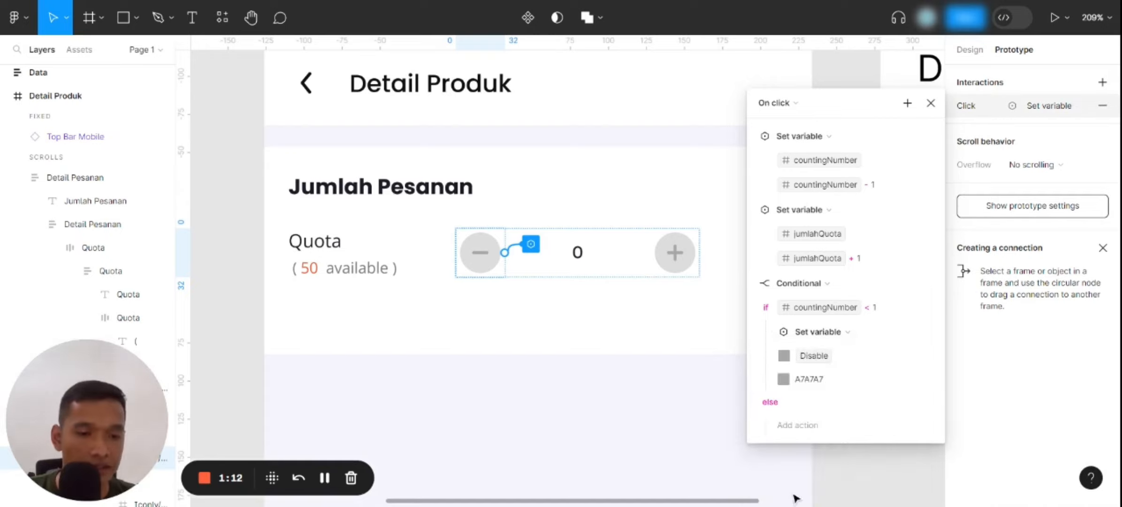
click(838, 380)
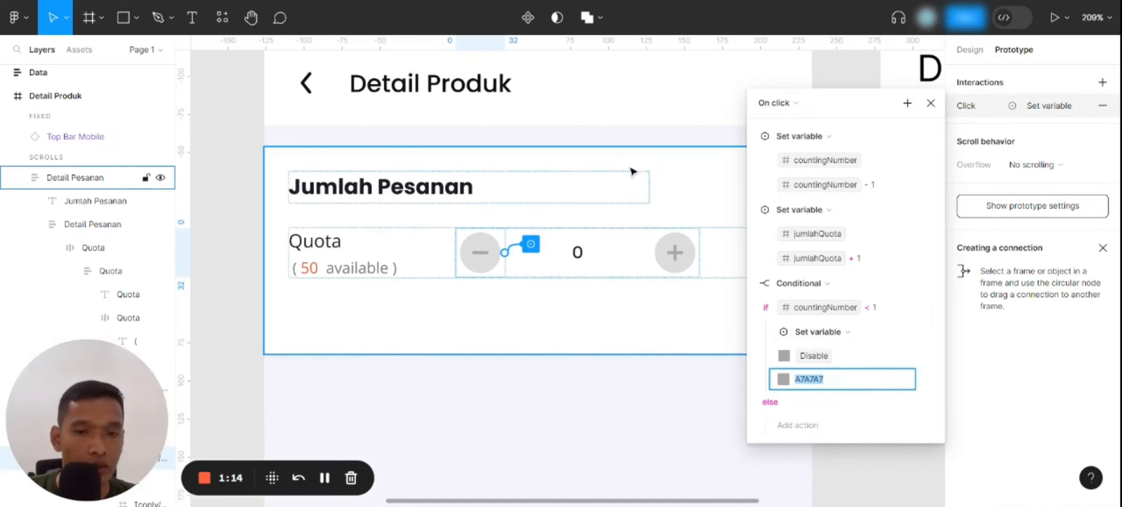
drag(672, 203, 478, 213)
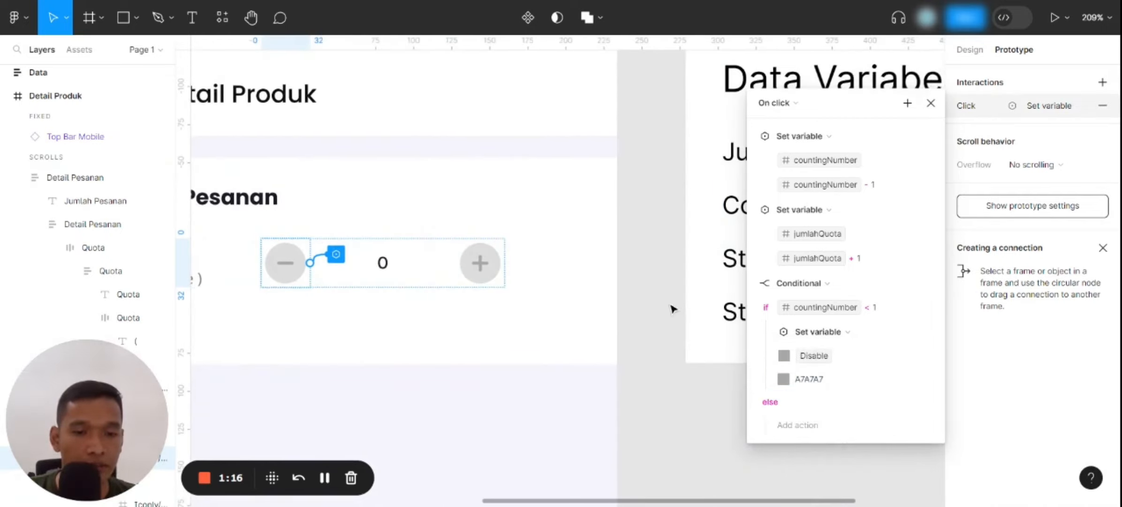
scroll(661, 301, right, 3)
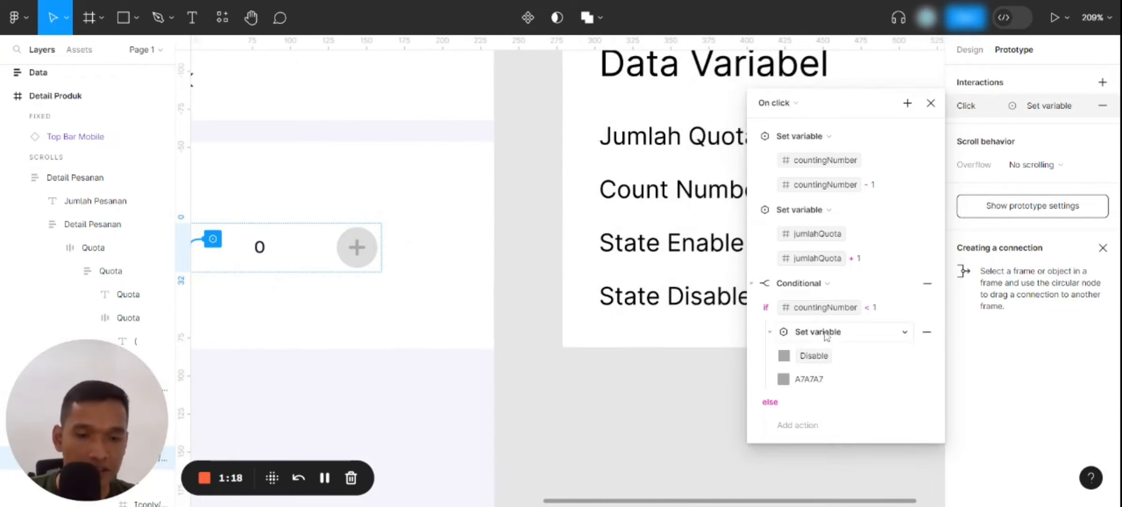
scroll(416, 360, left, 4)
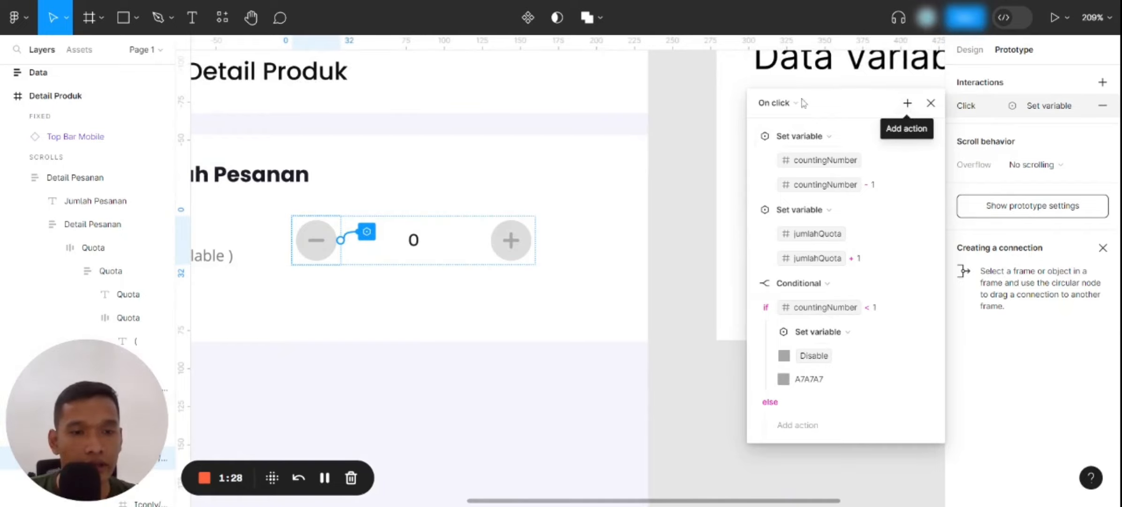
Close the interaction settings and open an inline preview of the Detail Produk frame
click(701, 123)
scroll(608, 203, down, 5)
click(408, 106)
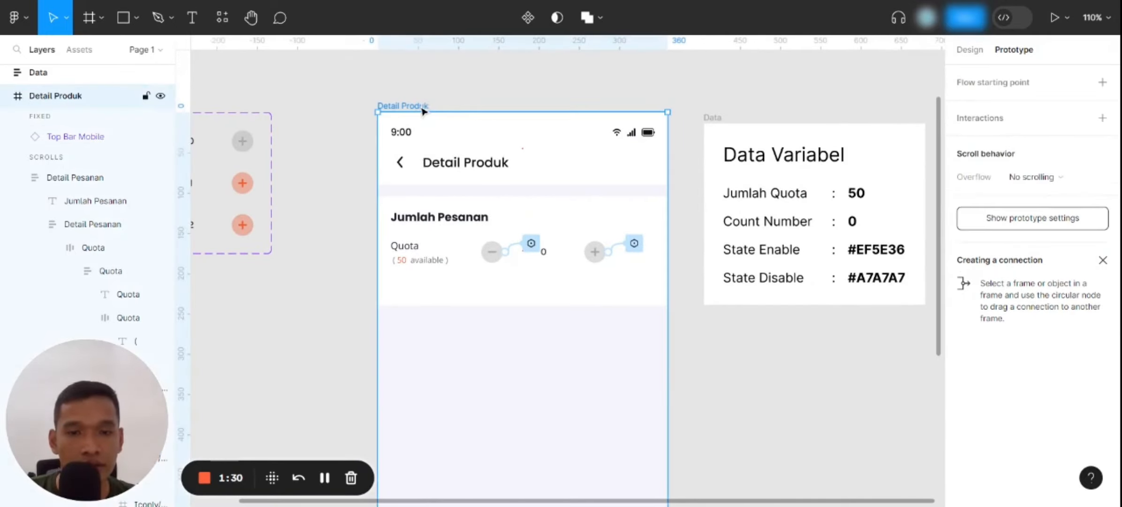
click(1059, 18)
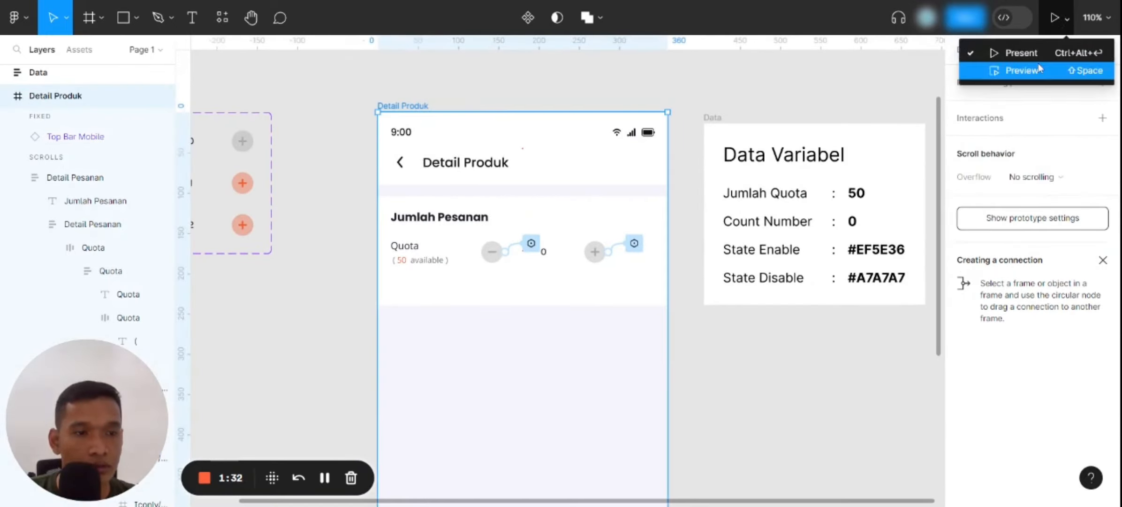
click(989, 68)
drag(253, 61, 517, 50)
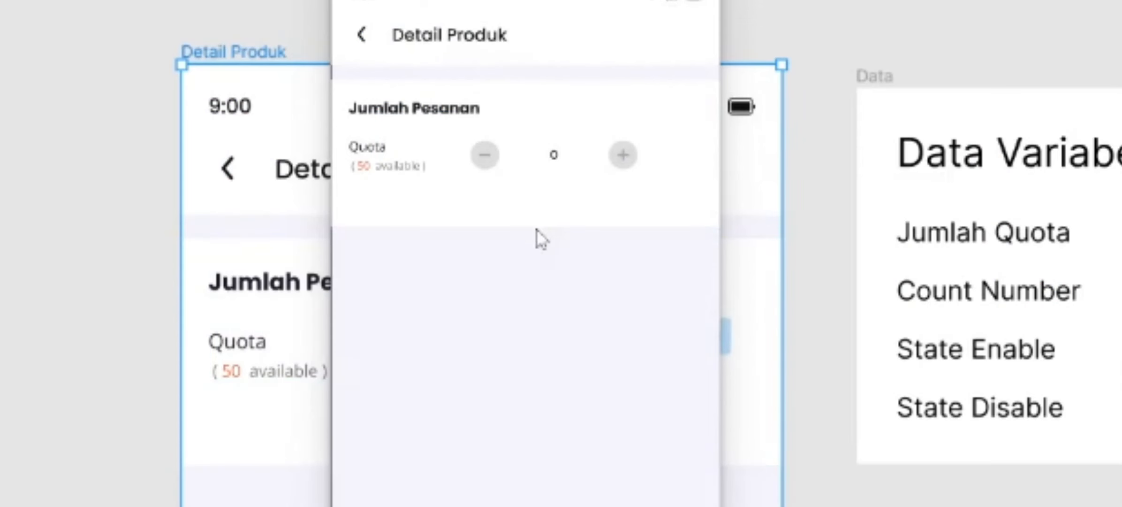
Test the plus button repeatedly in the preview to check the count, quota and button colours
click(622, 165)
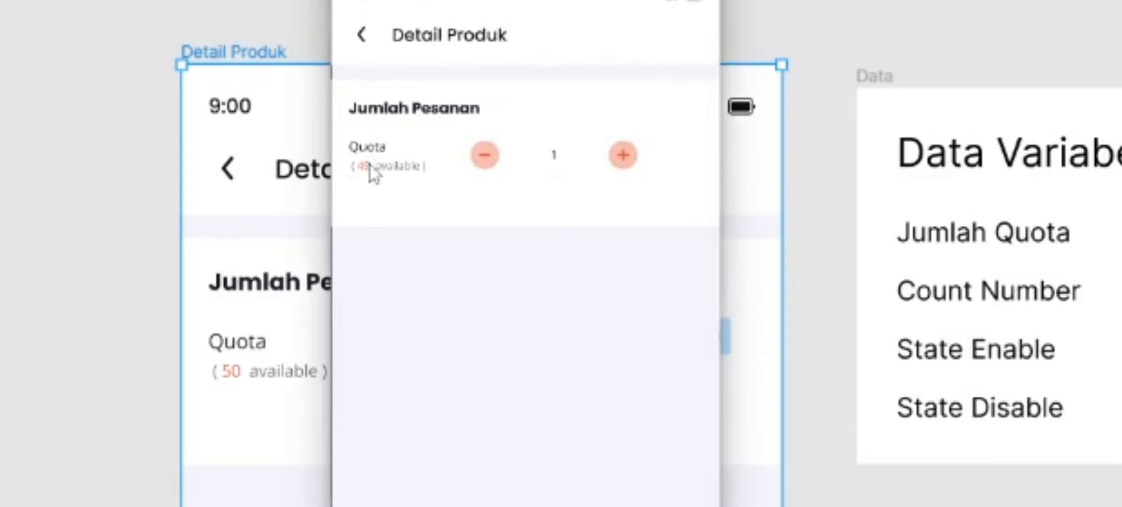
click(623, 156)
double_click(623, 159)
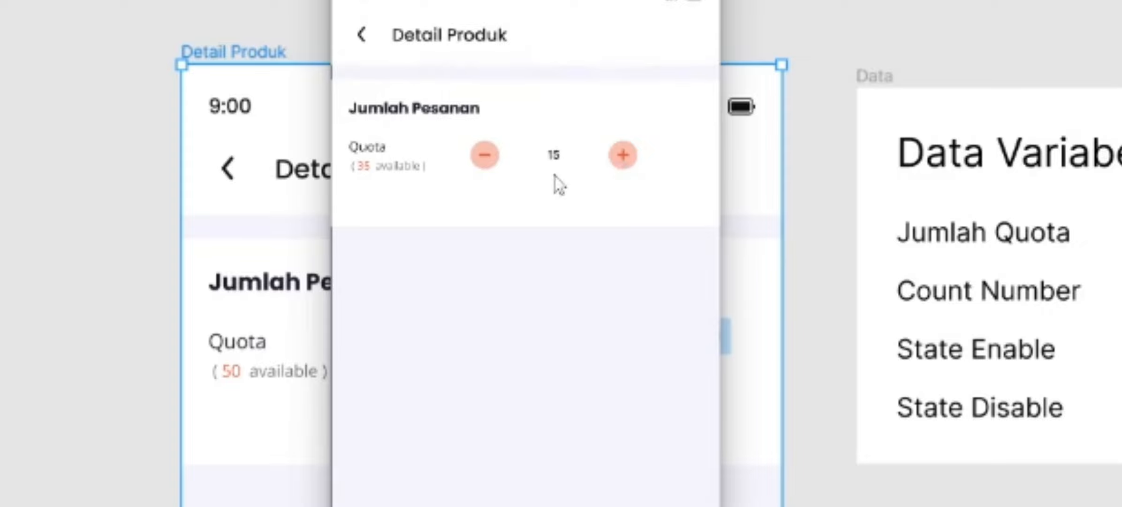
click(627, 159)
Test the minus button in the preview, counting down to zero and past it
click(486, 162)
click(487, 162)
click(487, 162)
click(487, 162)
click(487, 162)
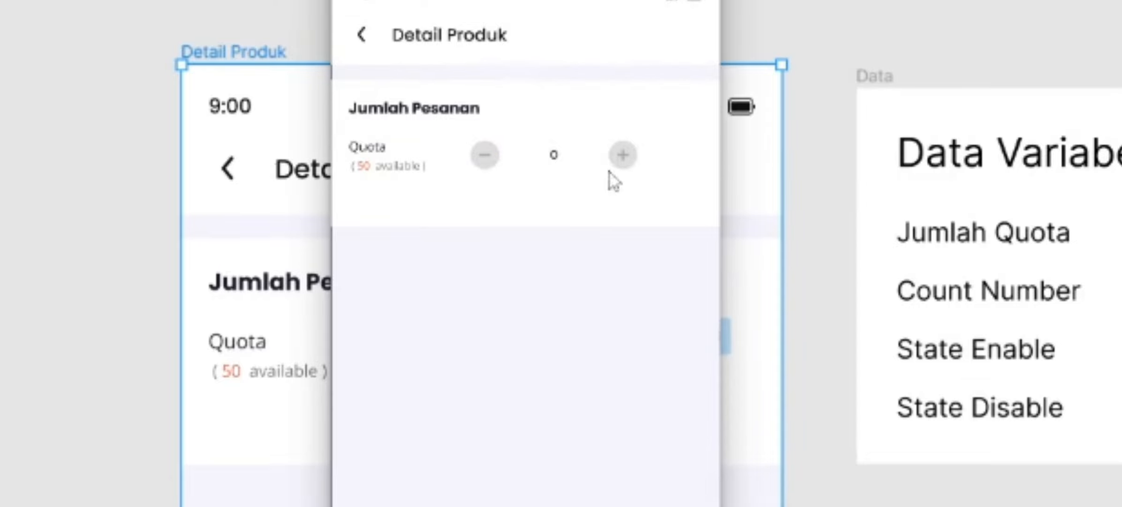
click(486, 160)
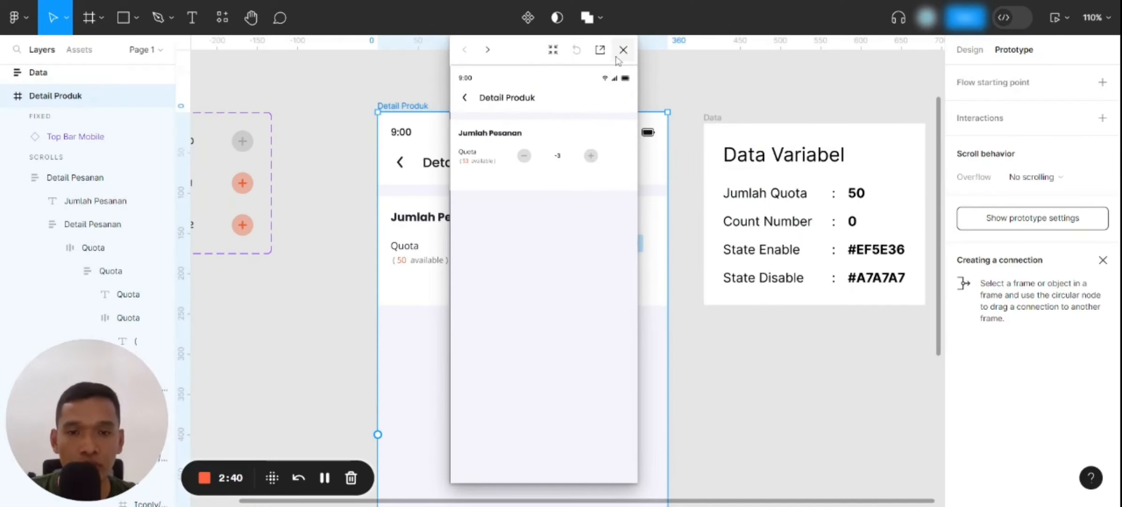
Close the preview and add a Set variable action without a target to the minus button's click interaction
click(624, 47)
click(531, 243)
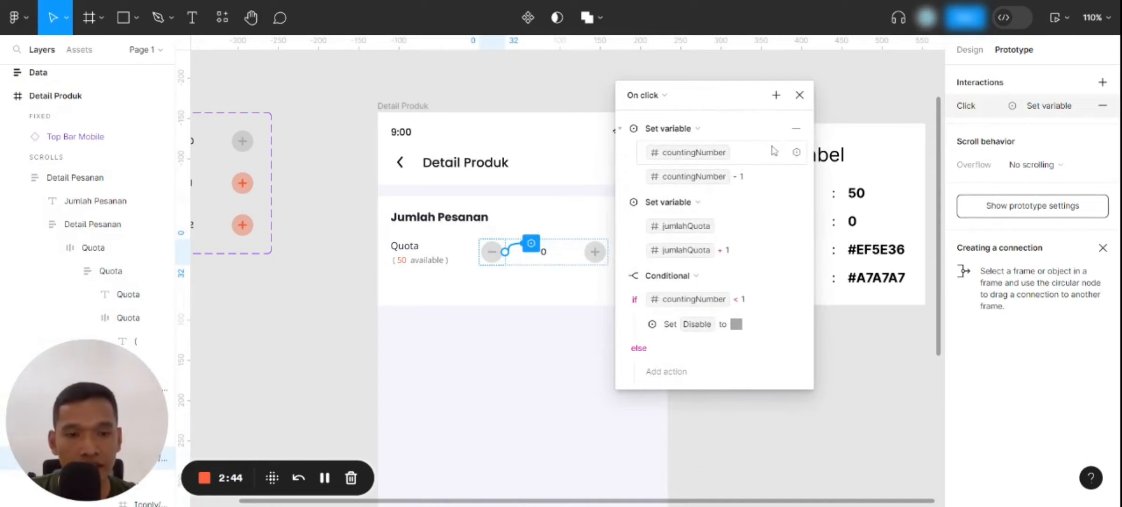
click(780, 98)
click(792, 178)
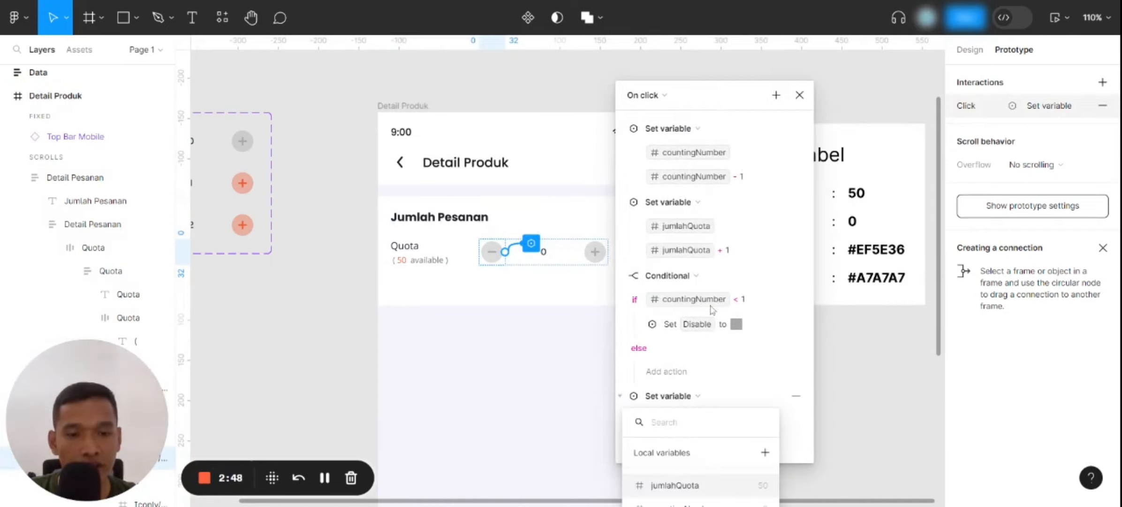
click(722, 118)
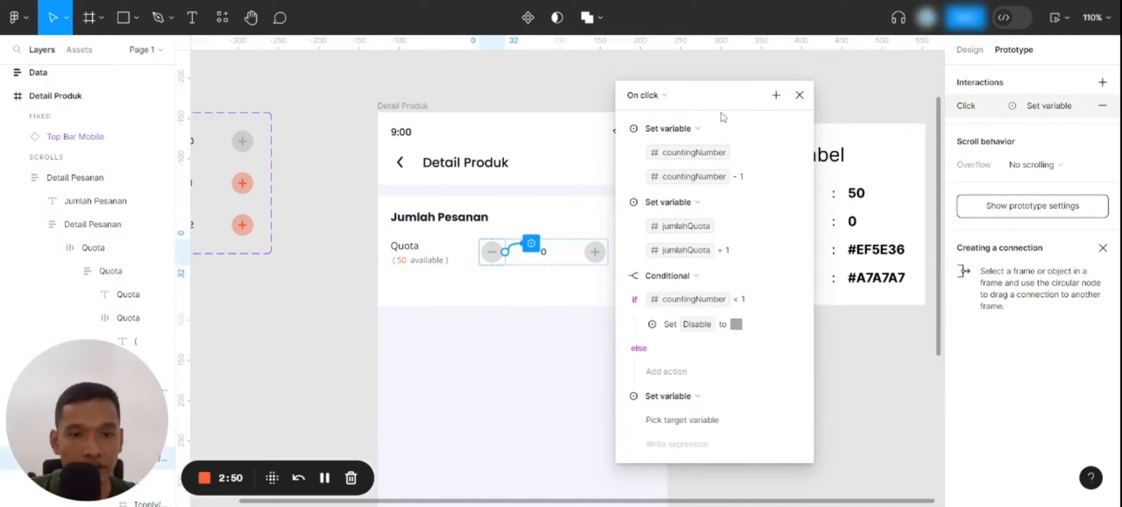
drag(724, 101, 753, 18)
click(657, 231)
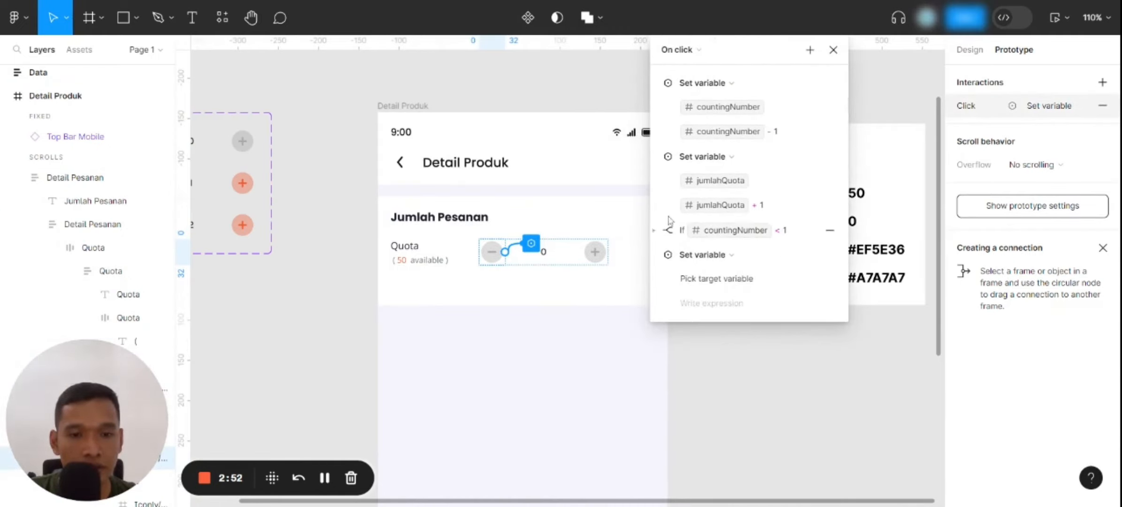
Add another Set variable action to the minus button's click interaction that sets countingNumber to 0
click(810, 50)
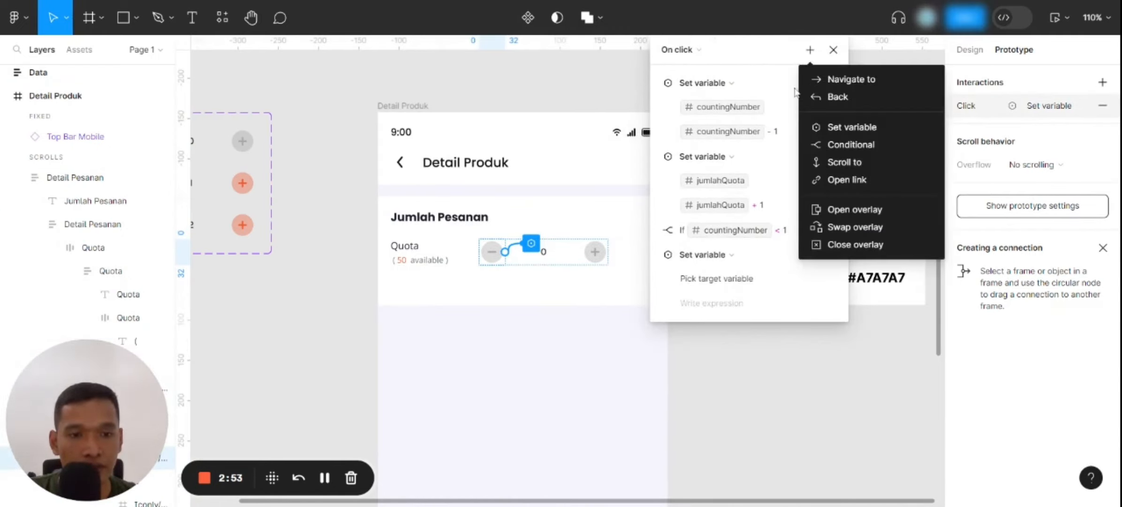
click(819, 128)
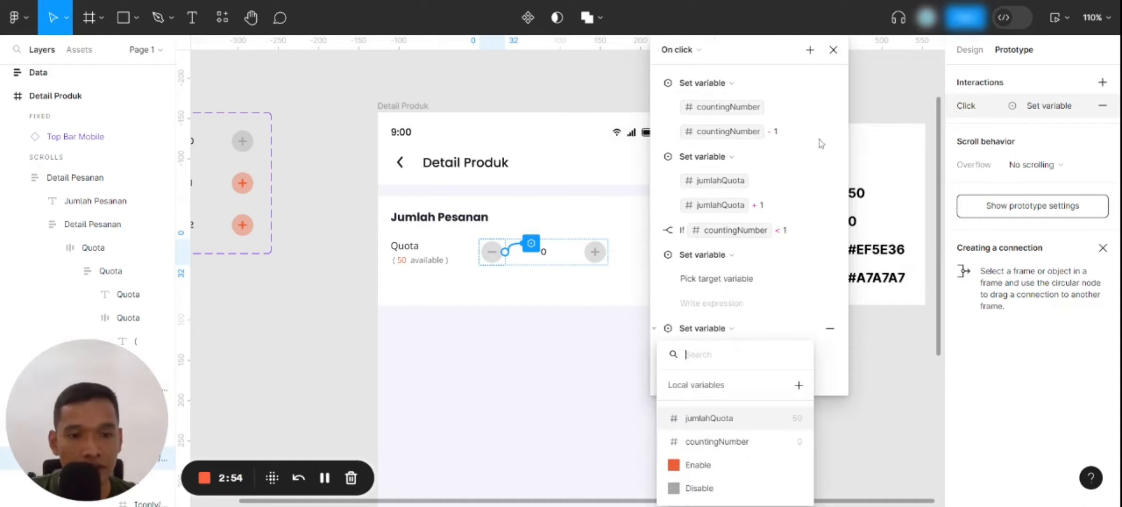
click(728, 449)
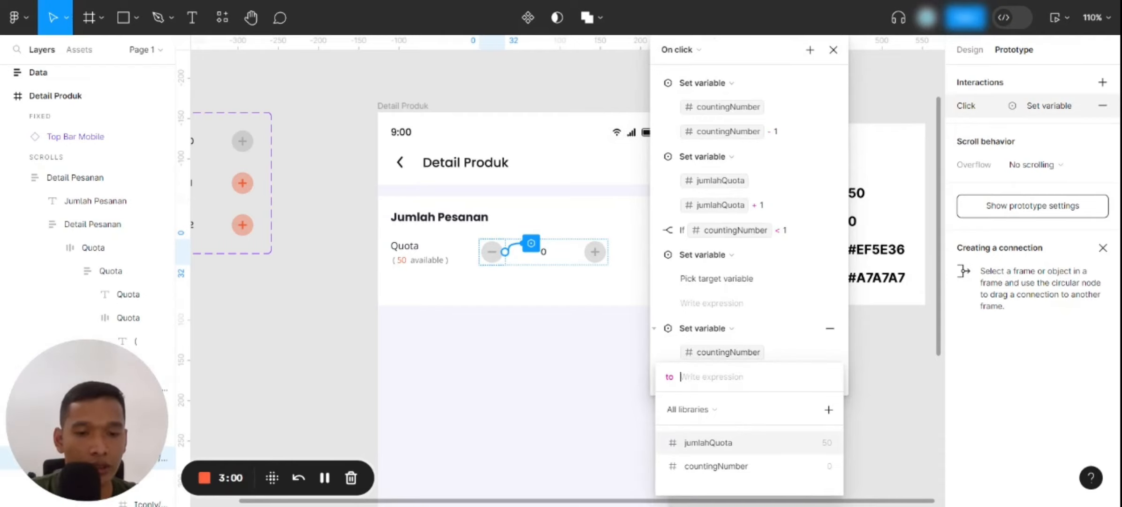
text(0)
key(Return)
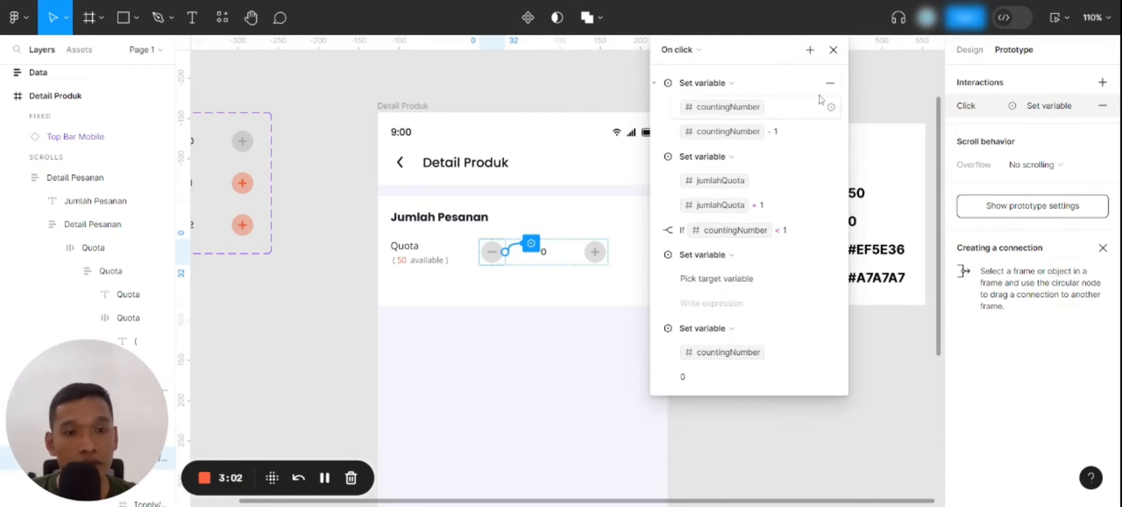
Add a Set variable action to the same click interaction that sets jumlahQuota to 50
click(811, 49)
click(821, 130)
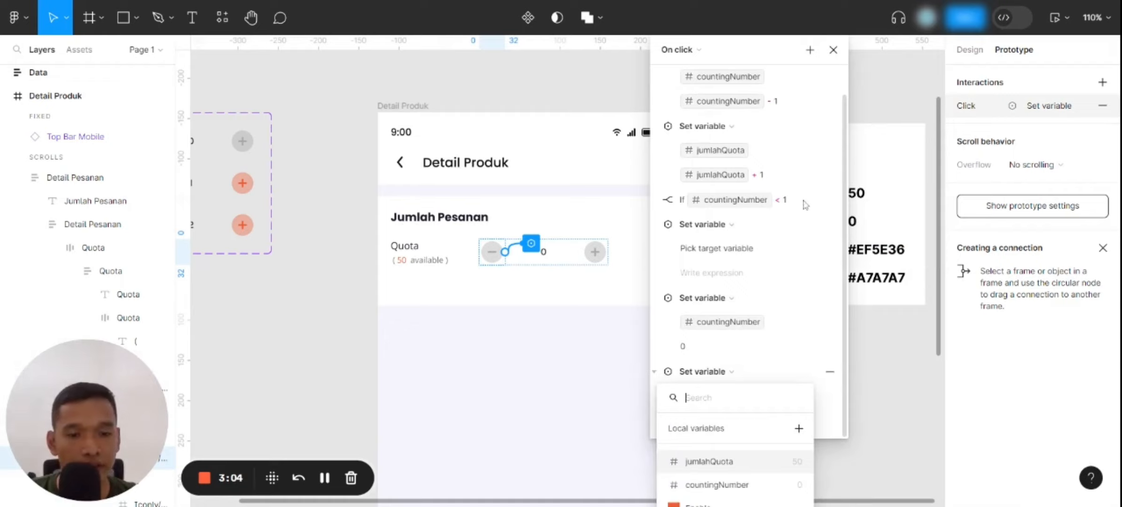
click(711, 462)
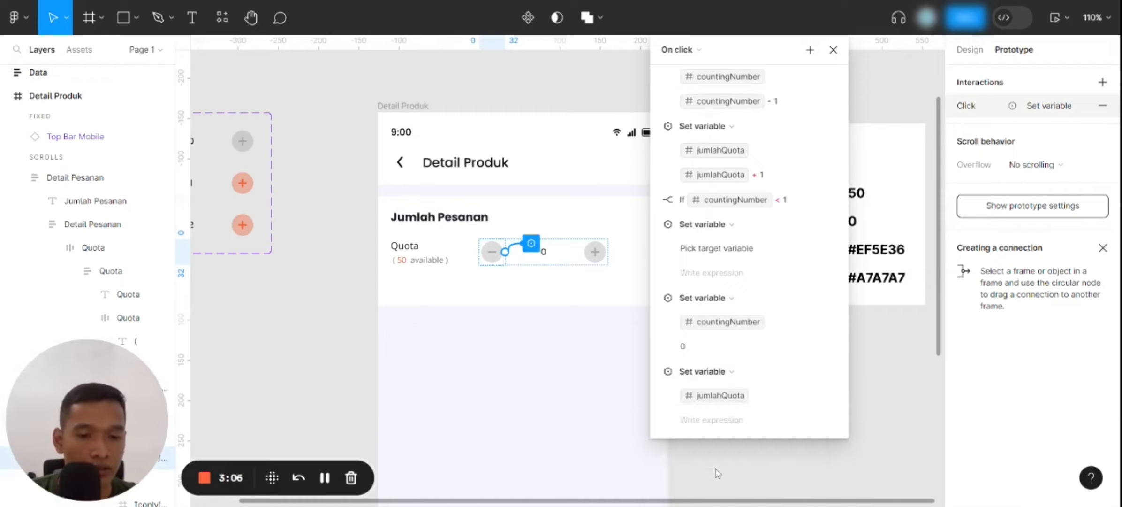
text(50)
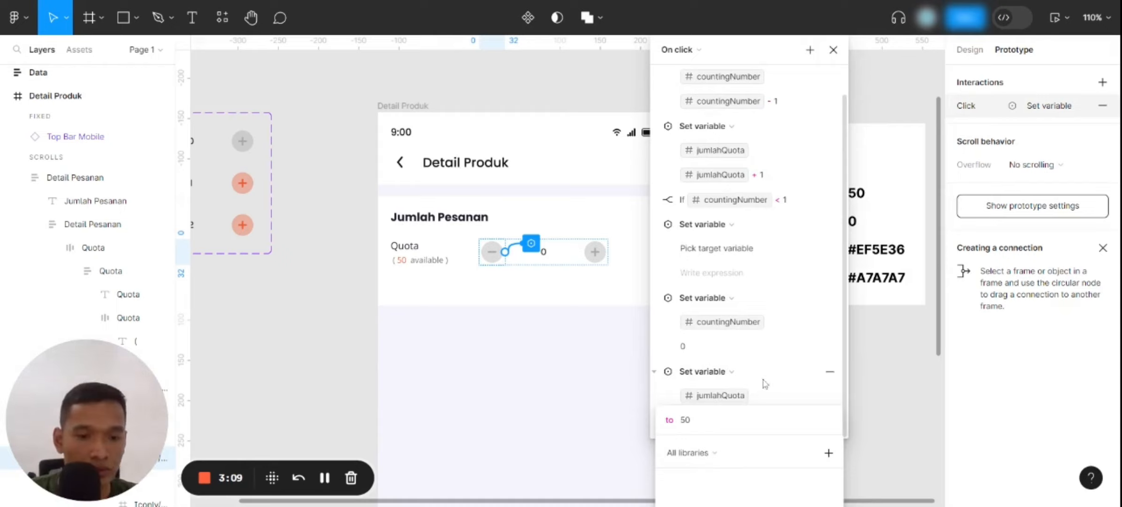
key(Return)
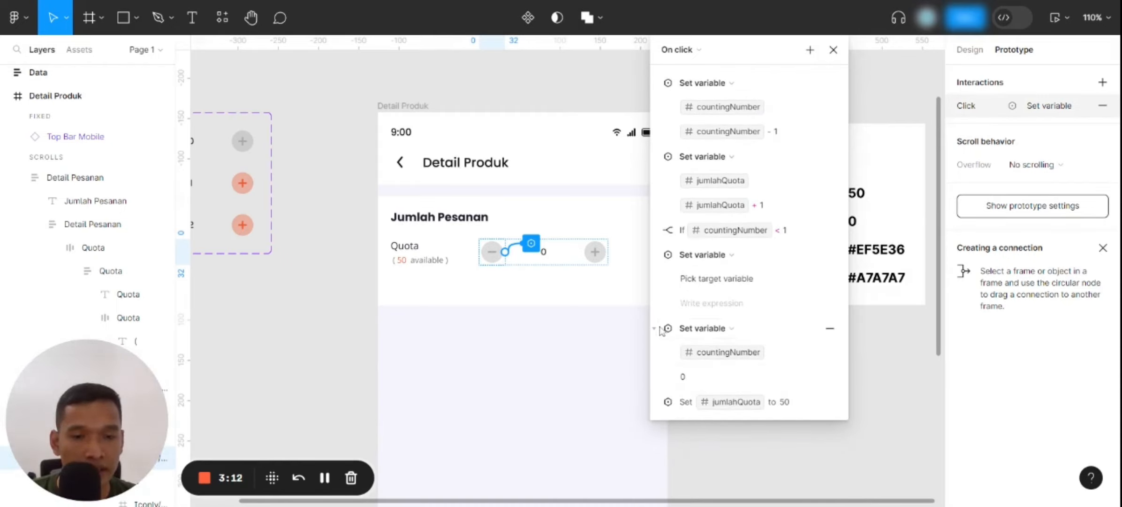
Move the actions setting countingNumber to 0 and jumlahQuota to 50 into the conditional's if branch, below the Disable action
click(661, 330)
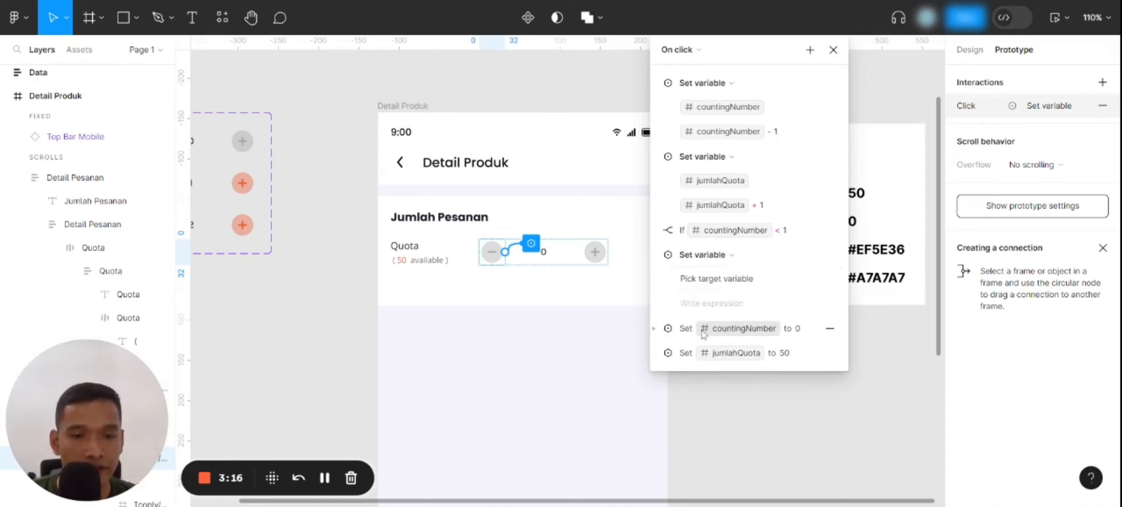
click(655, 231)
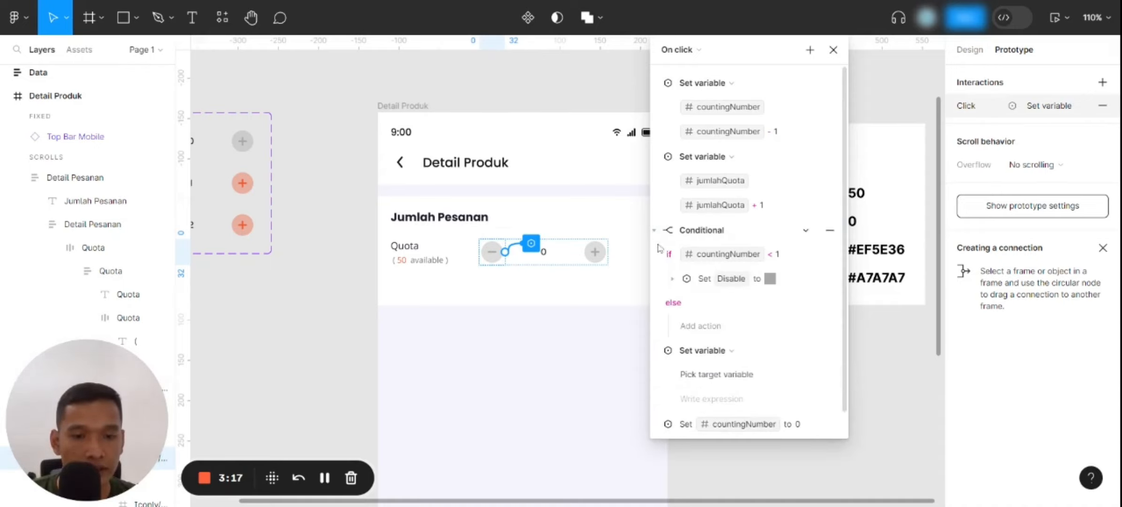
click(663, 360)
drag(675, 379, 691, 297)
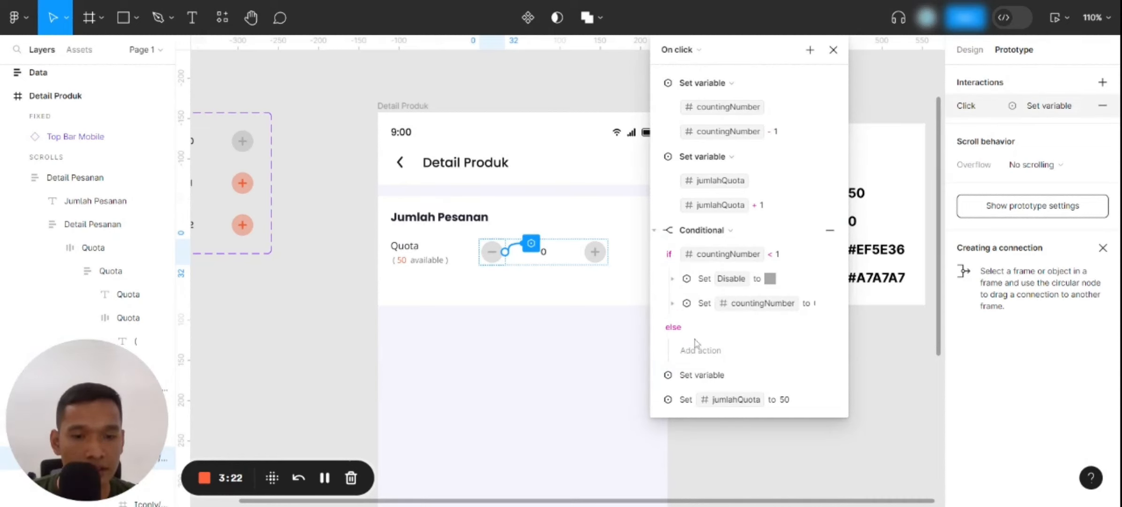
click(682, 405)
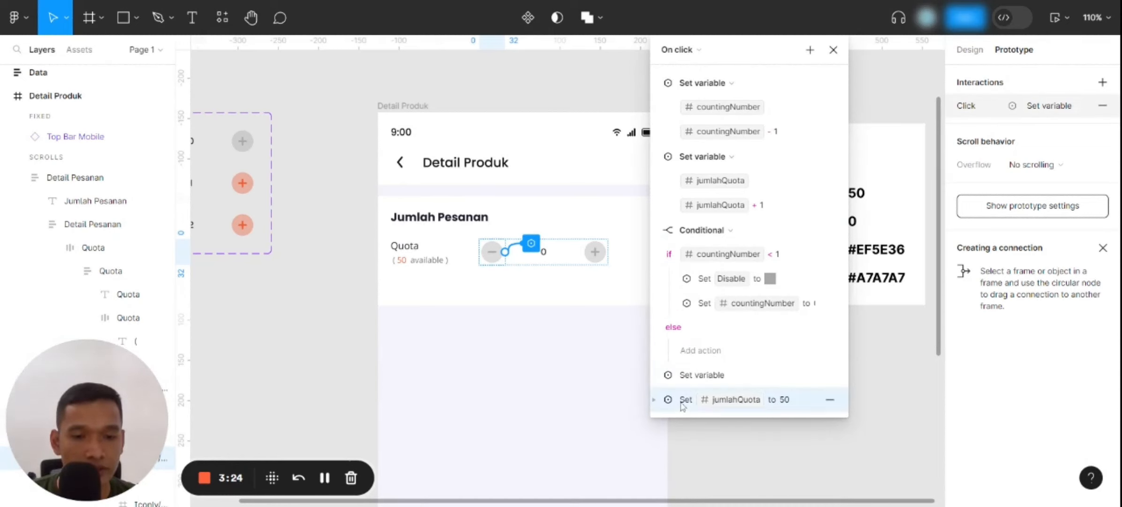
drag(698, 323, 695, 321)
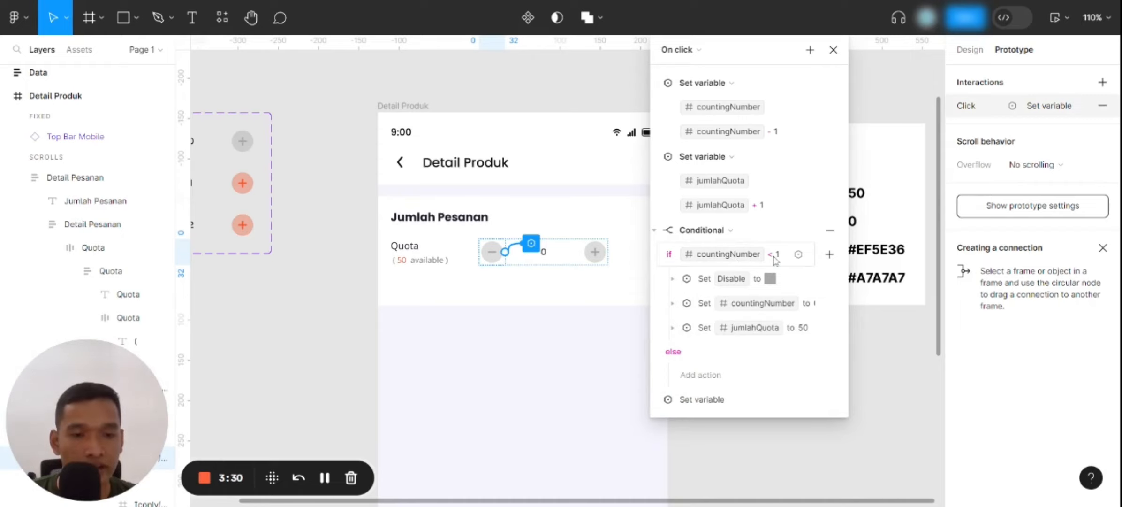
Review the Disable, countingNumber and jumlahQuota actions nested in the conditional's if branch, and close the interaction settings
click(671, 280)
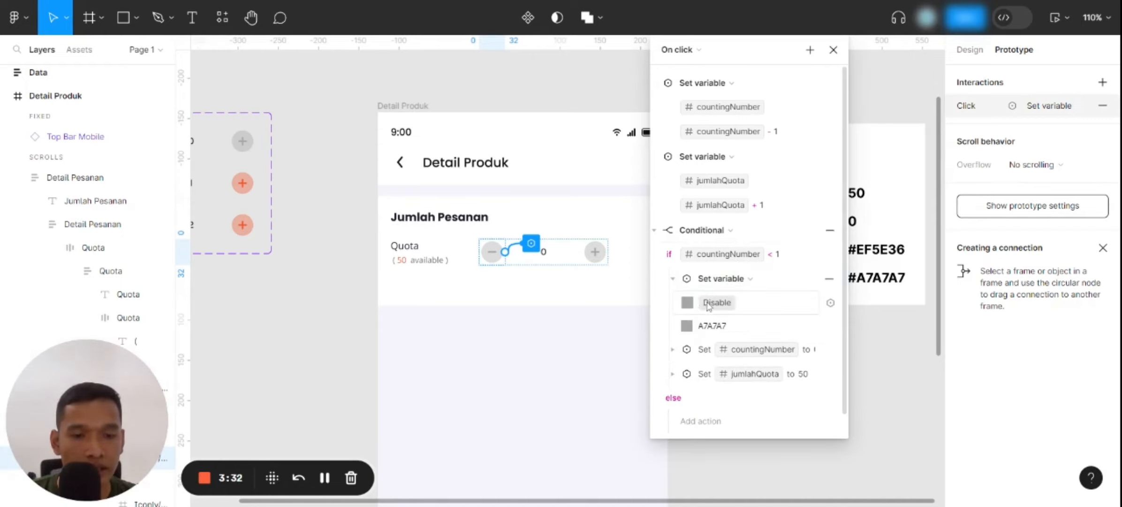
click(672, 350)
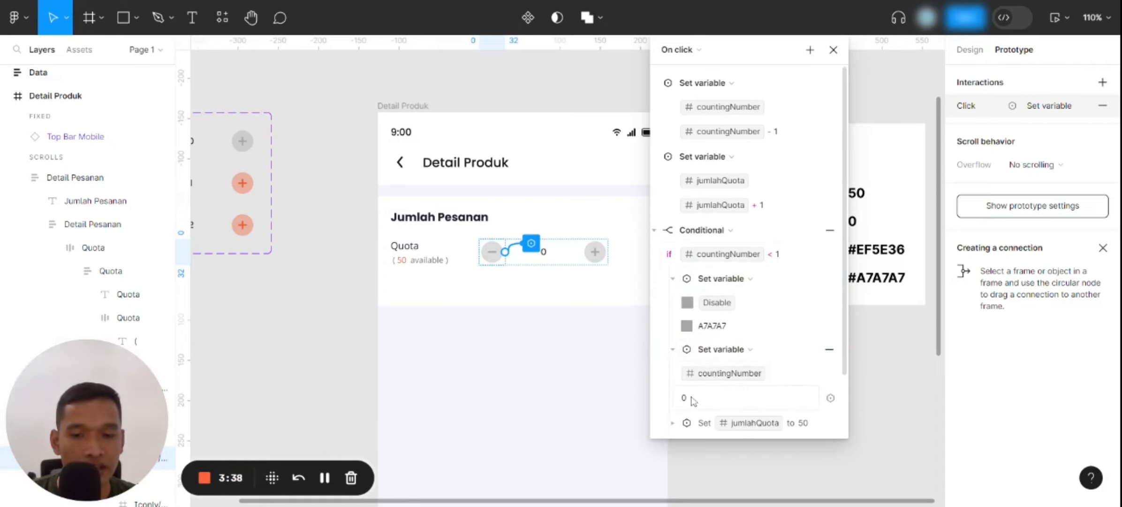
click(672, 349)
click(670, 375)
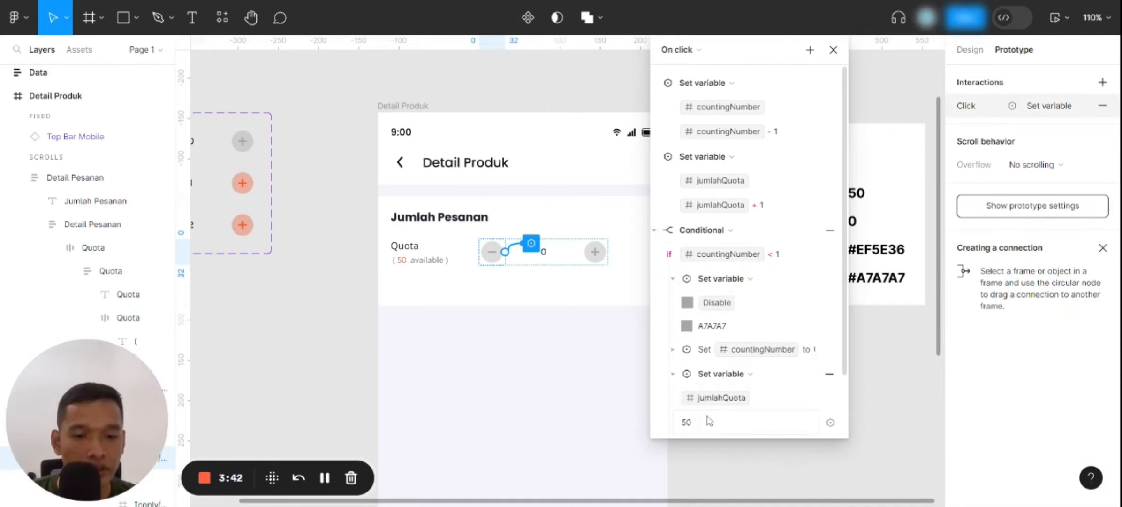
click(673, 374)
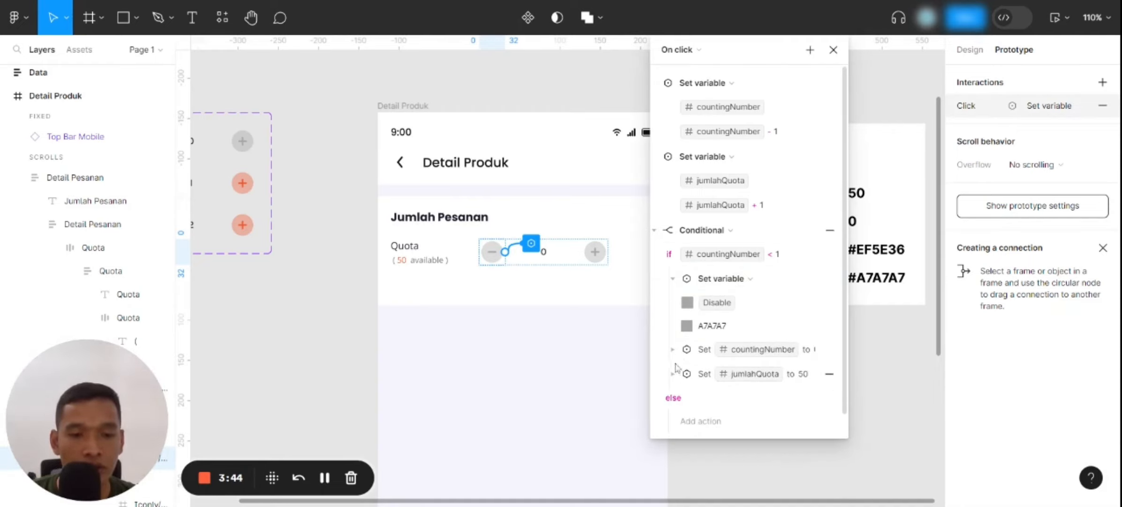
click(833, 50)
Open an inline preview of the Detail Produk frame and test the plus button, counting back down with the minus button
click(437, 106)
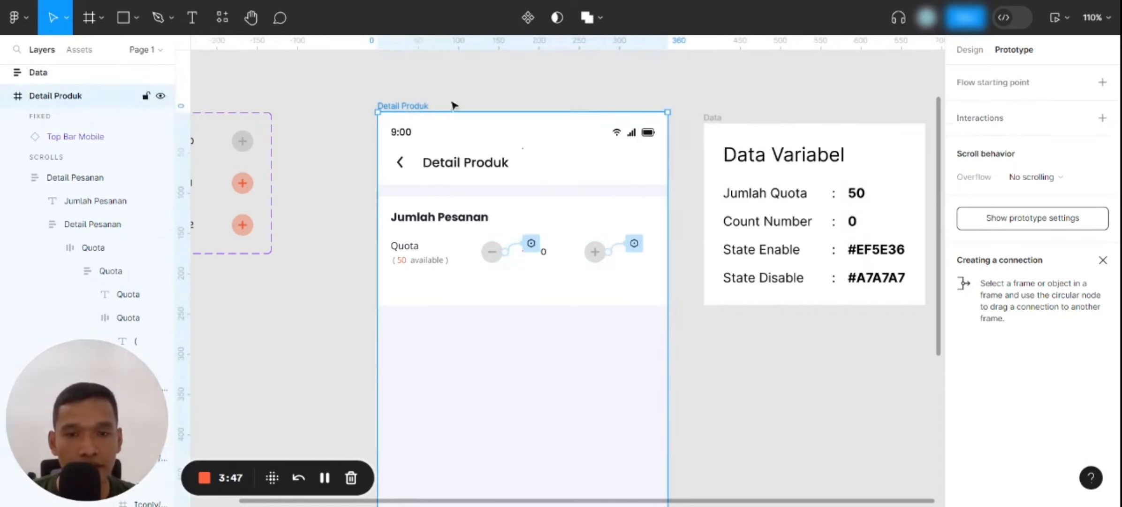
click(1057, 28)
click(1028, 67)
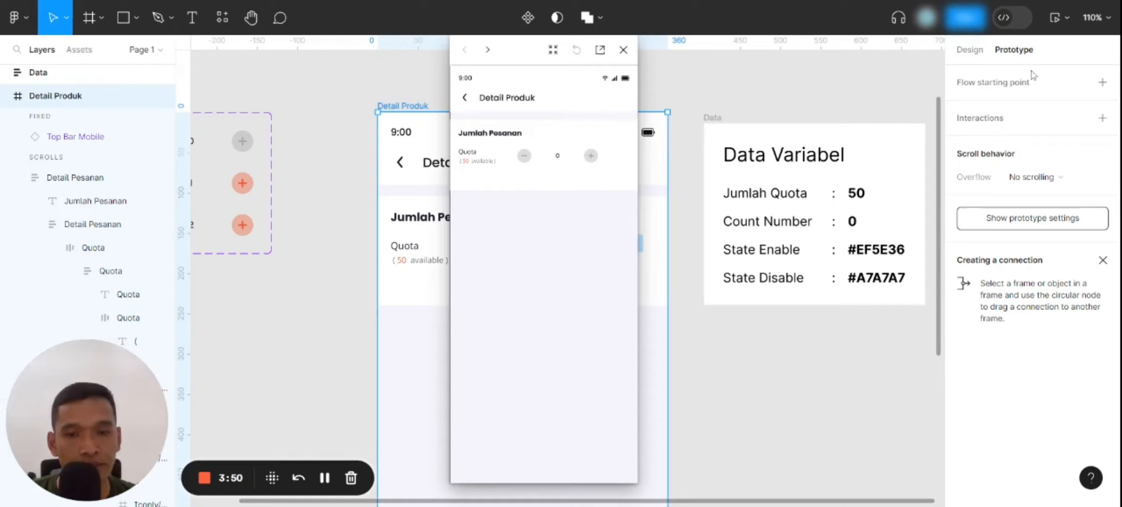
click(605, 225)
click(604, 224)
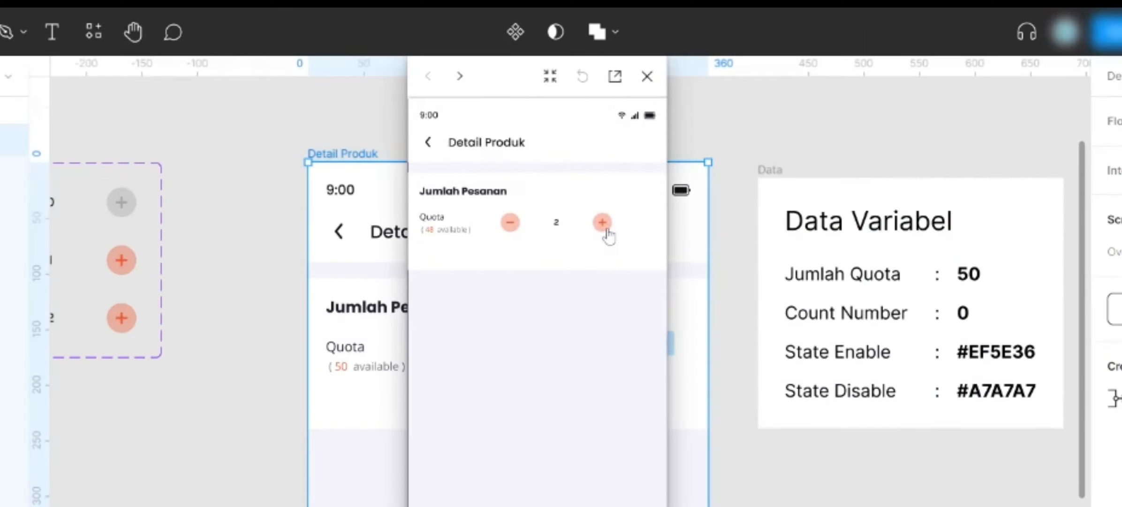
click(512, 230)
click(513, 230)
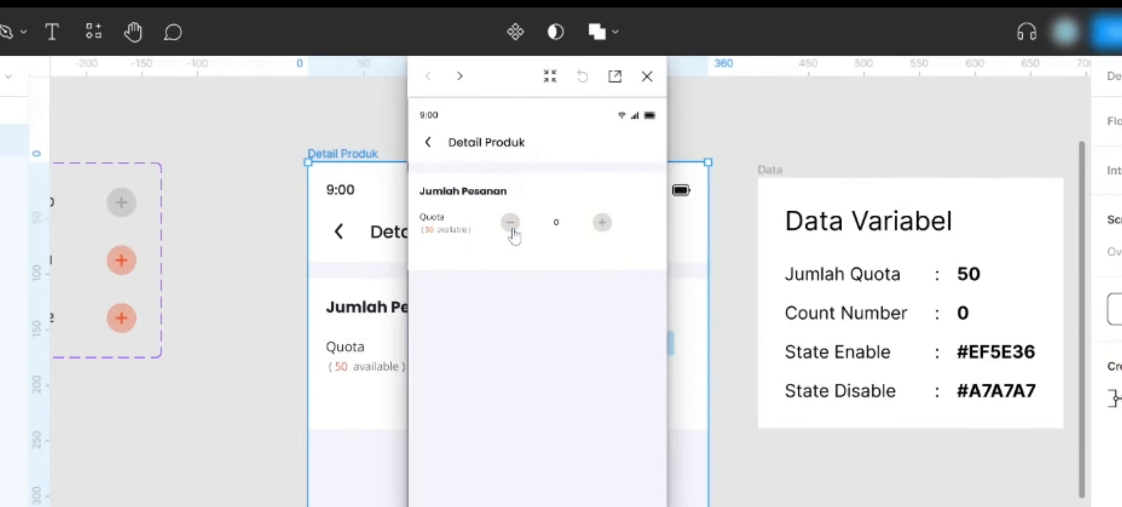